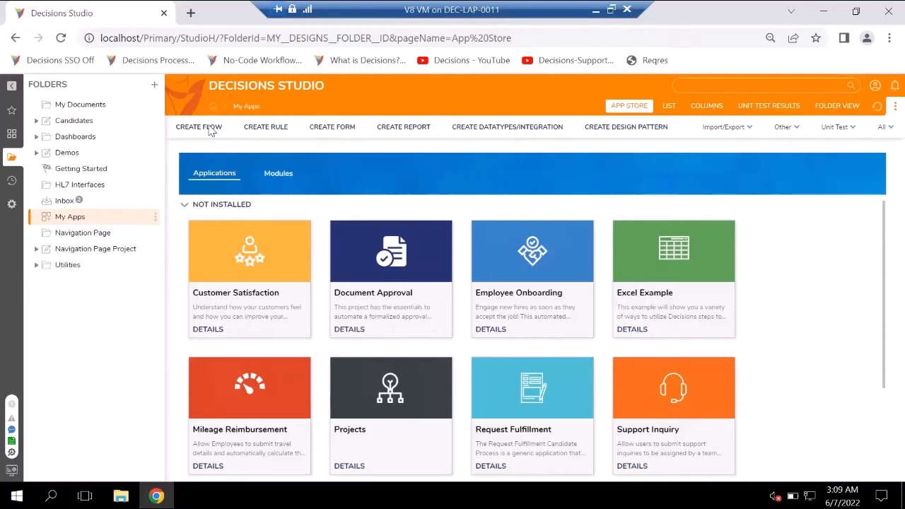
Step: Create a new default Flow named "Test Errors" in the My Apps folder
left_click(554, 344)
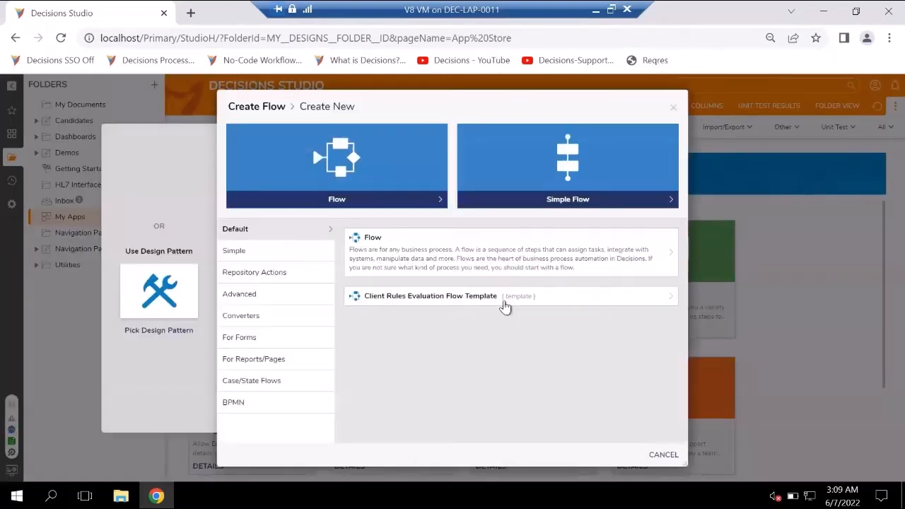
left_click(466, 271)
type("Test Errors")
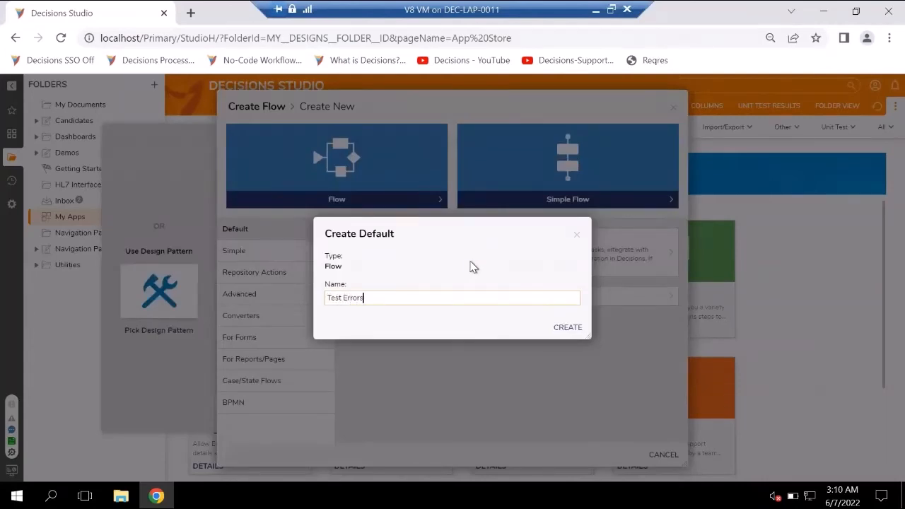
left_click(570, 326)
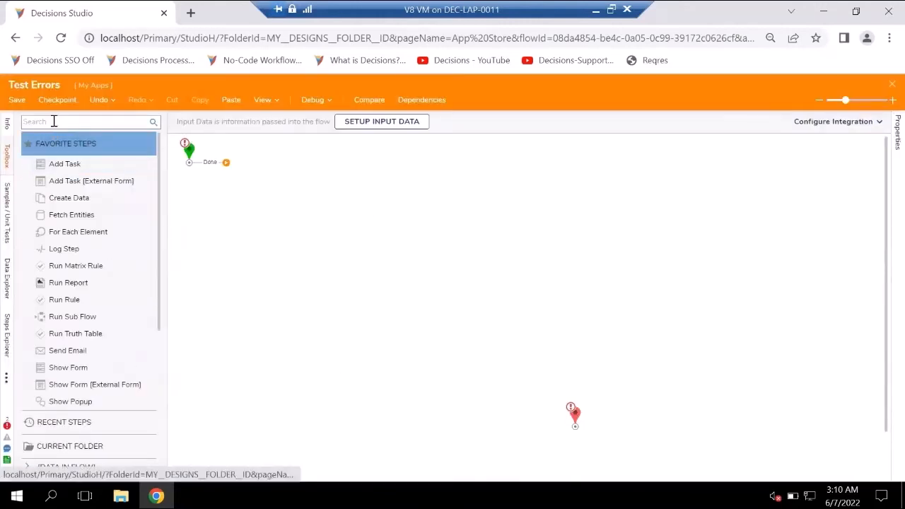
Step: Place an Add step on the canvas, connect the start step to it, and align the start step with it
left_click(53, 121)
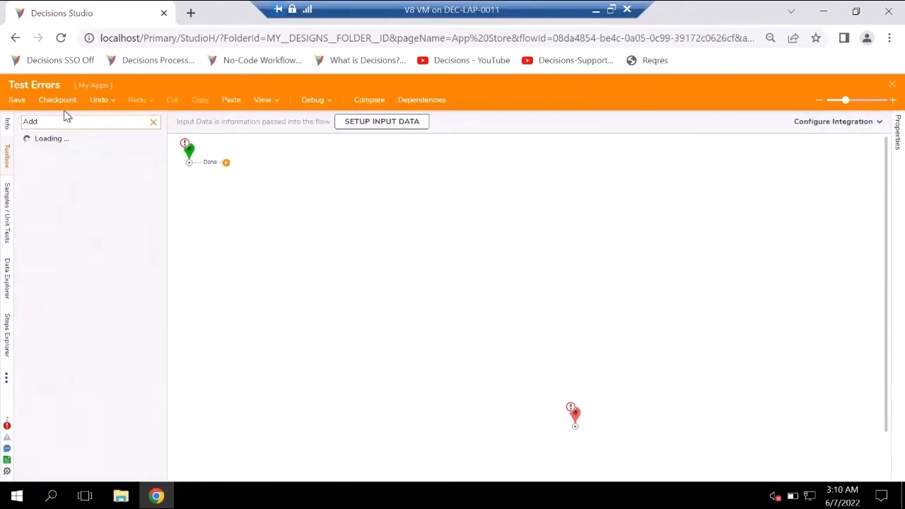
left_click_drag(44, 157, 301, 238)
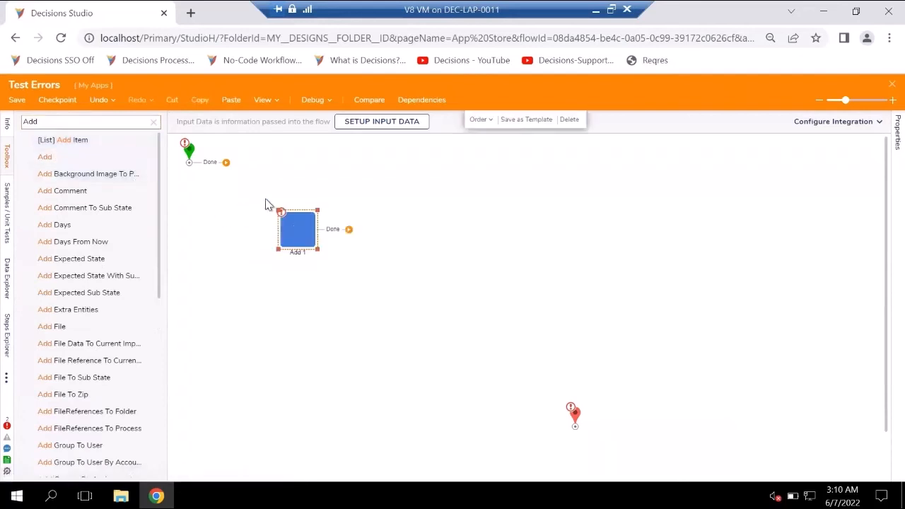
left_click_drag(226, 163, 277, 233)
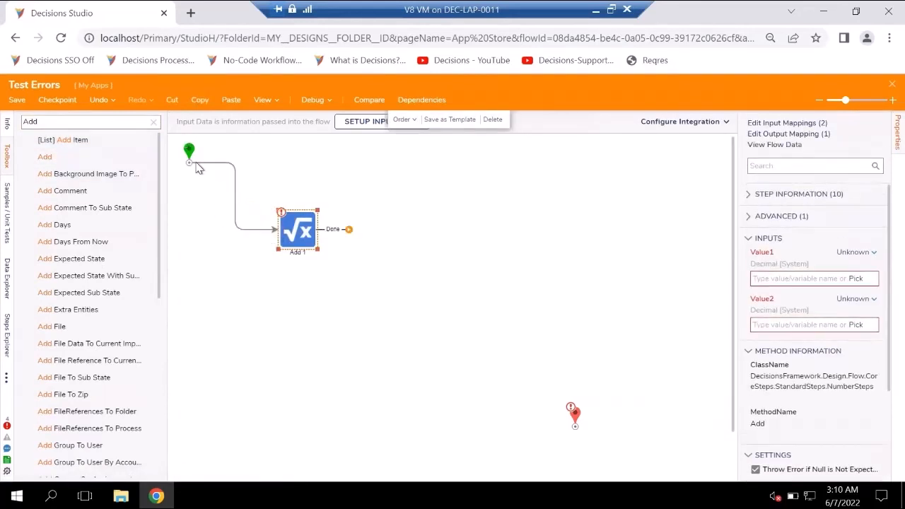
left_click_drag(191, 154, 197, 225)
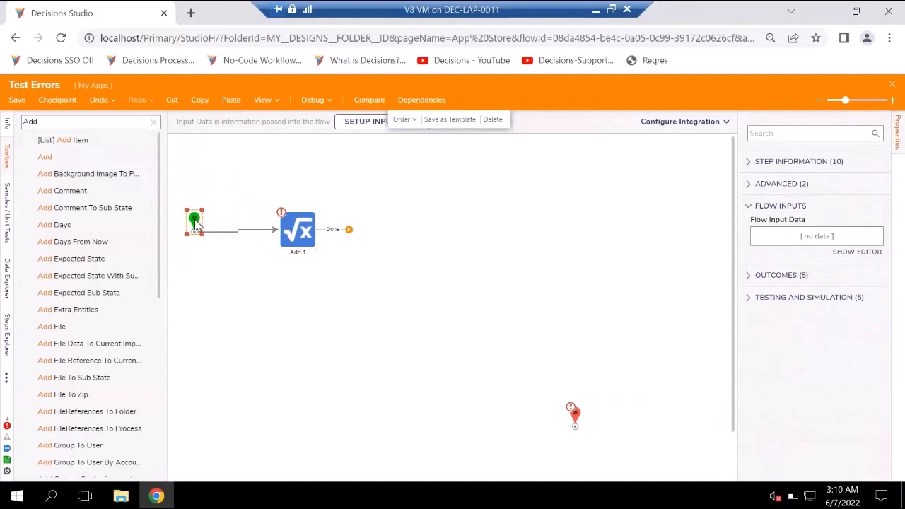
scroll(198, 223, "down", 1)
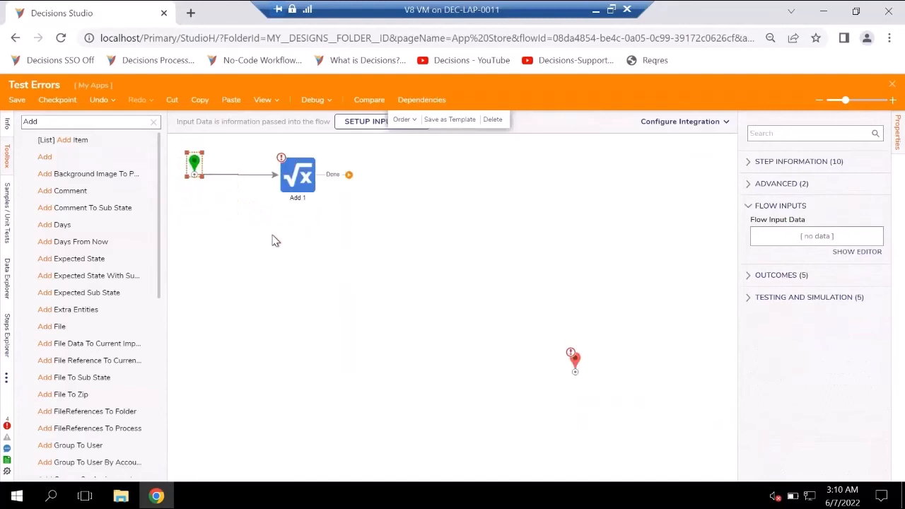
left_click(297, 181)
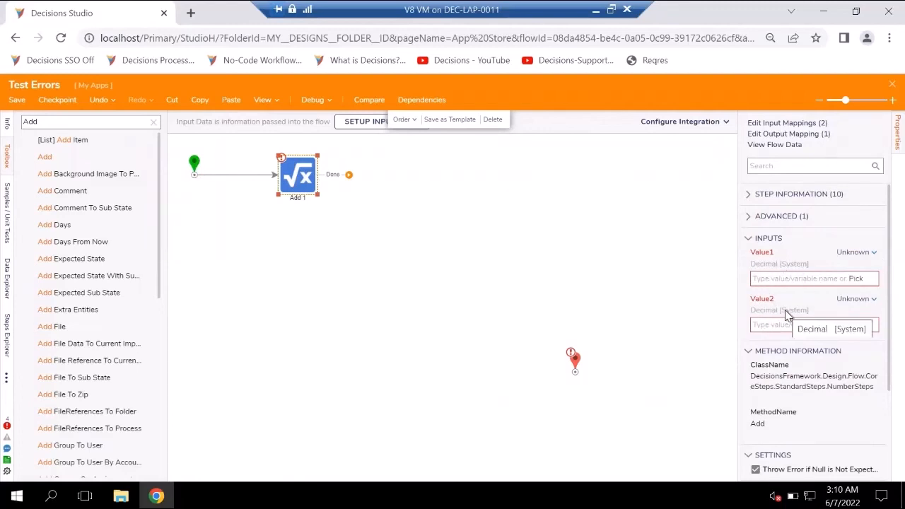
Step: Place a Throw Exception step beside the Add step and connect the Add step's Done outcome to it
left_click_drag(76, 122, 12, 126)
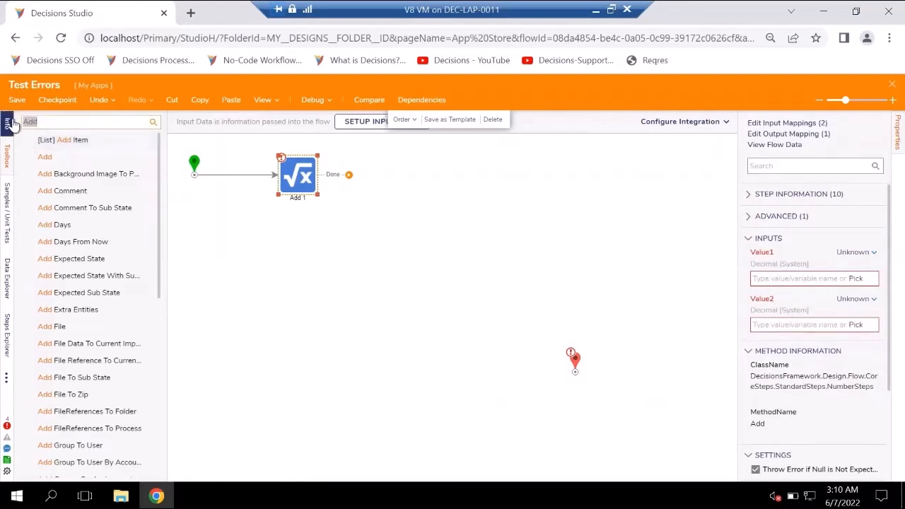
type("Throw")
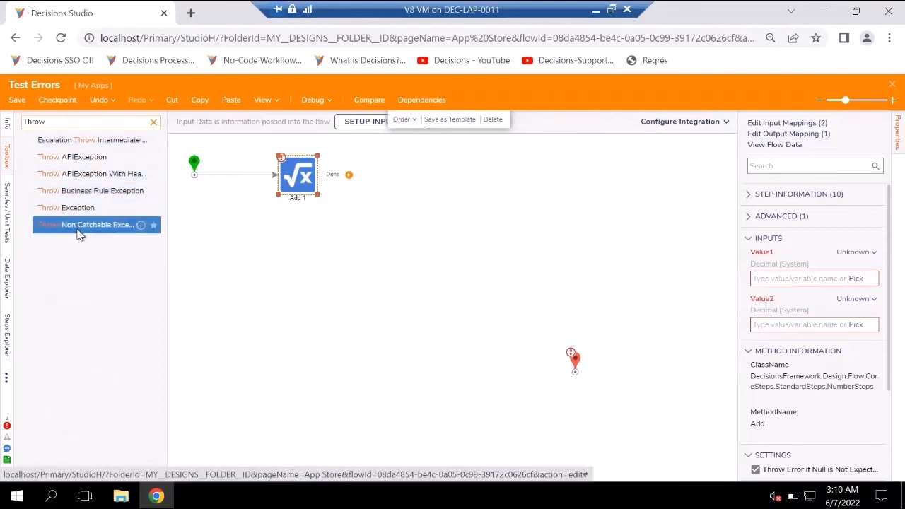
left_click_drag(65, 214, 385, 208)
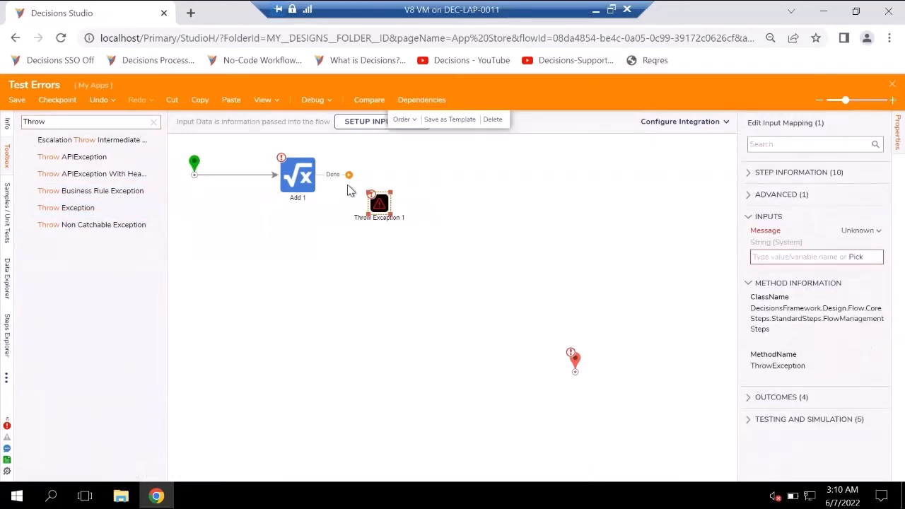
left_click_drag(349, 176, 372, 181)
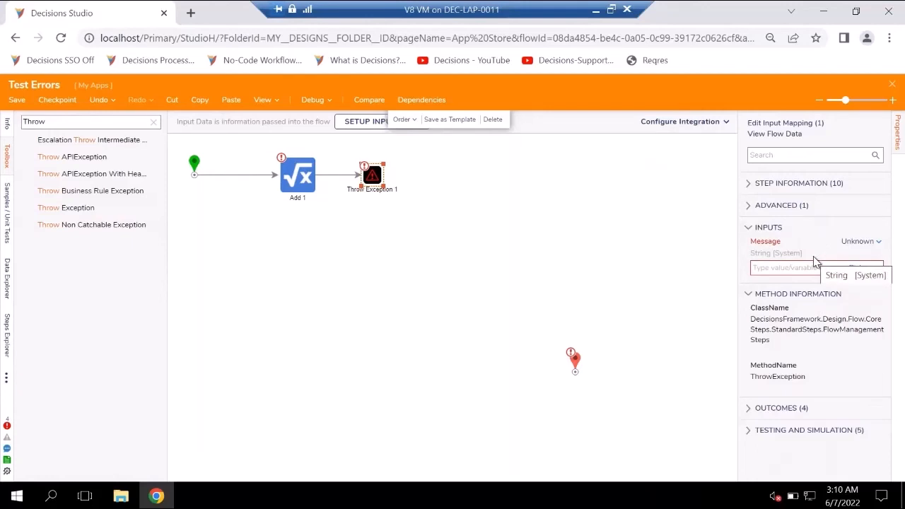
Step: Set the Throw Exception step's Message input to the constant "There are Inputs"
left_click(855, 243)
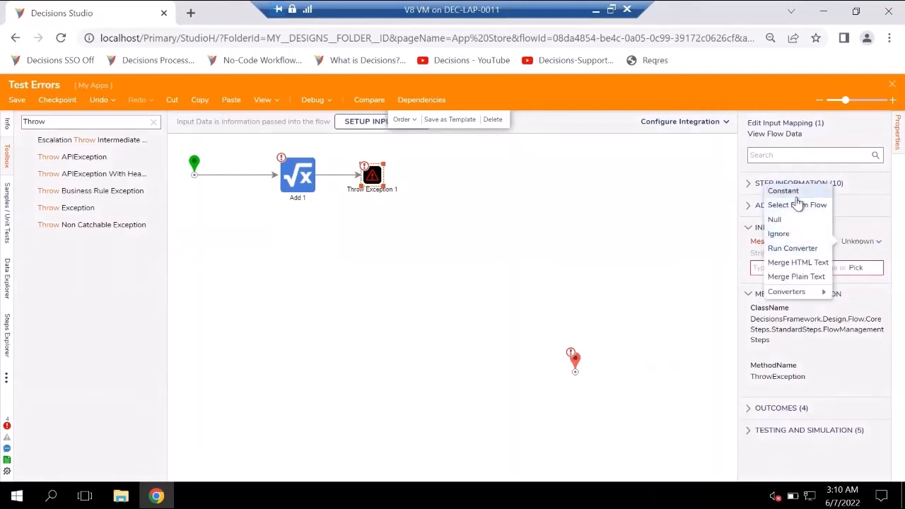
left_click(783, 191)
left_click(812, 266)
type("There are Inputs")
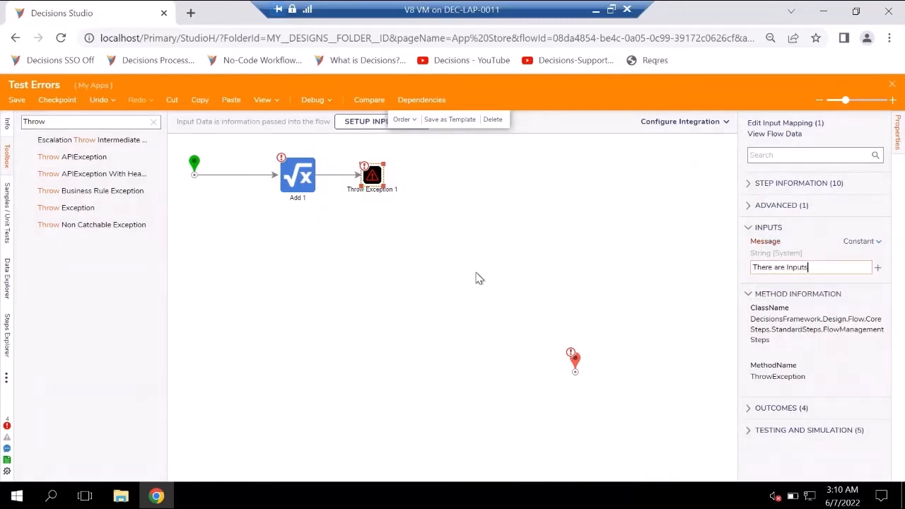
left_click(476, 279)
Step: Enable Add Outcome for Exception in the Add step's outcome settings
left_click(288, 174)
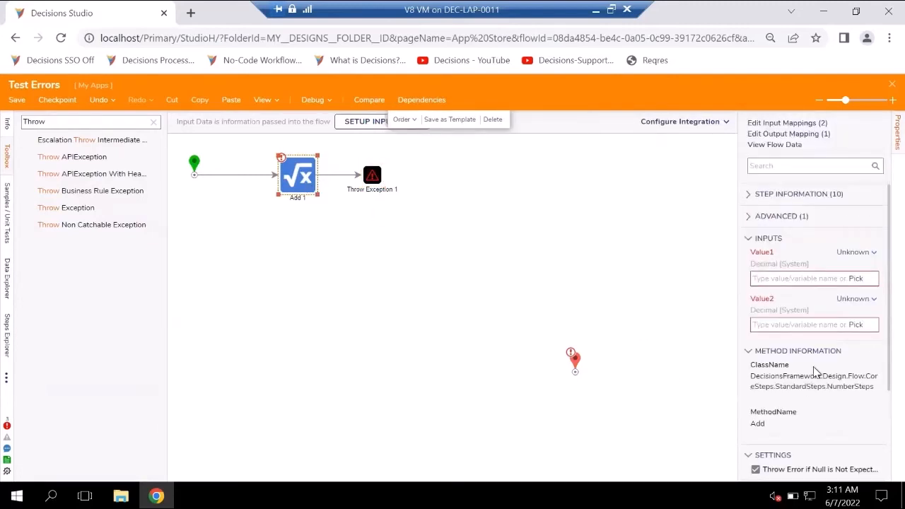
scroll(791, 417, "down", 2)
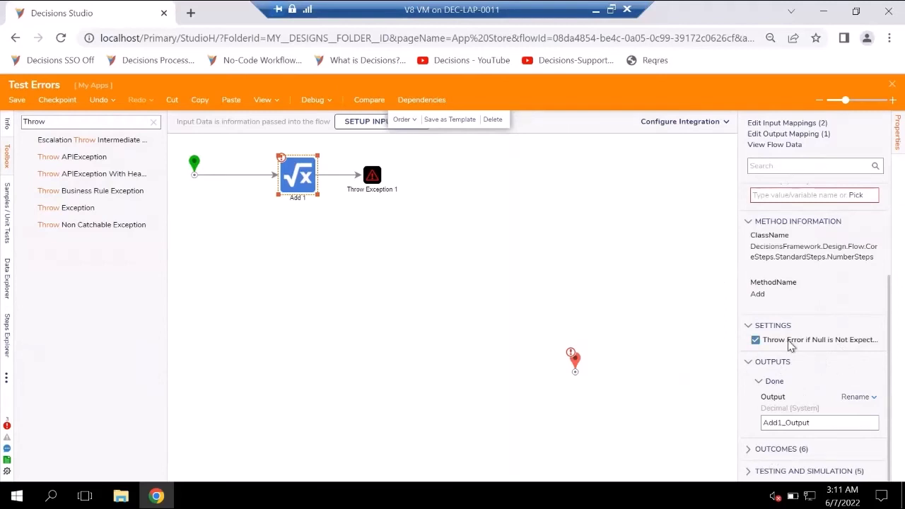
scroll(808, 219, "up", 1)
scroll(822, 399, "down", 1)
left_click(764, 449)
scroll(771, 431, "down", 1)
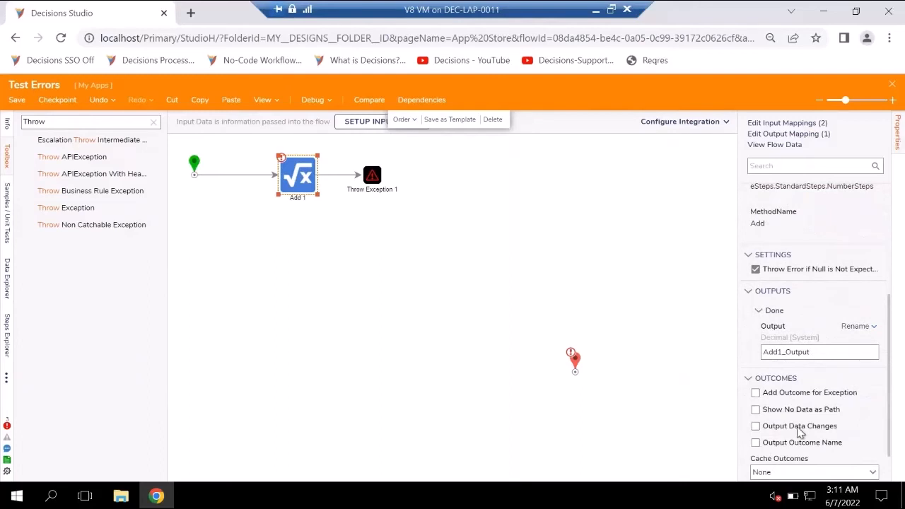
left_click(810, 395)
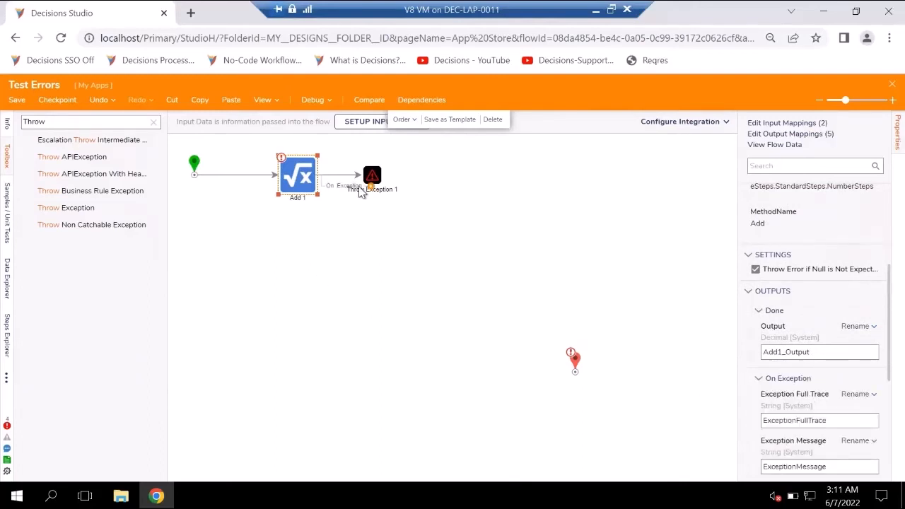
Step: Connect the Add step's On Exception outcome to Throw Exception and reroute its Done path to the end step
left_click_drag(370, 189, 370, 159)
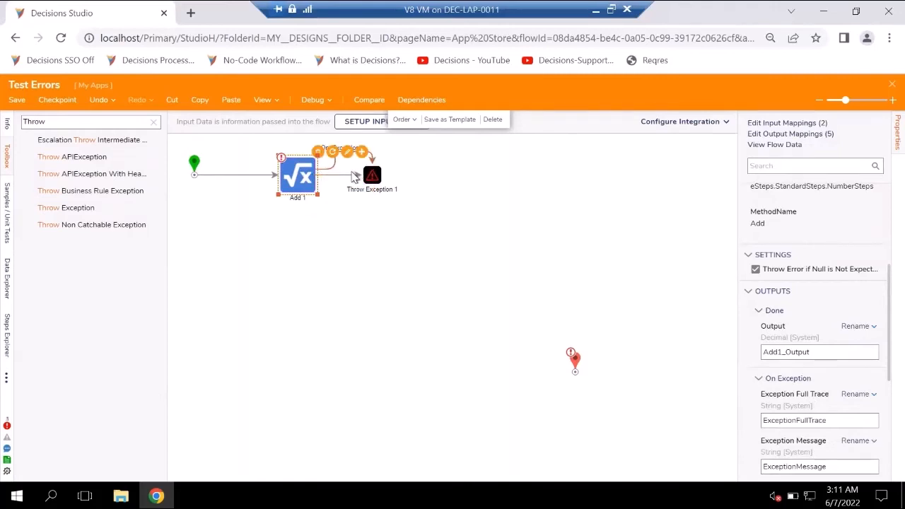
left_click(335, 174)
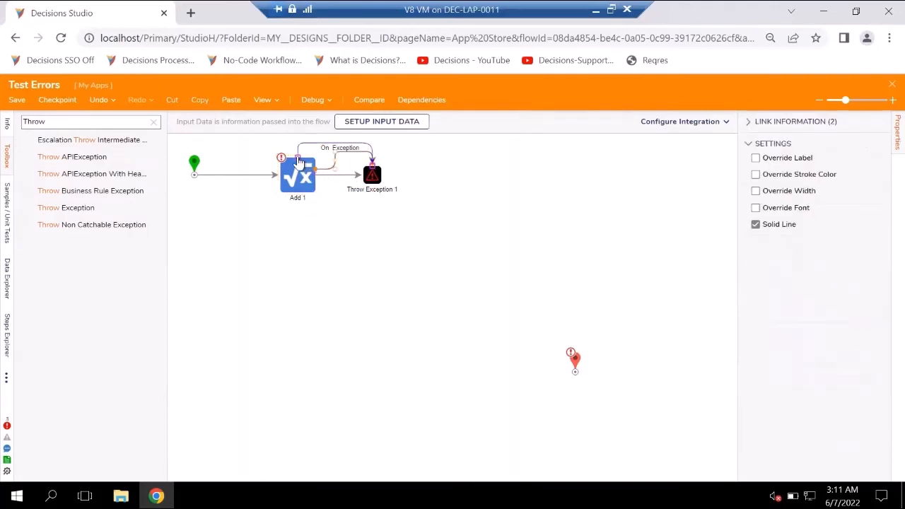
left_click(361, 175)
left_click_drag(362, 175, 458, 279)
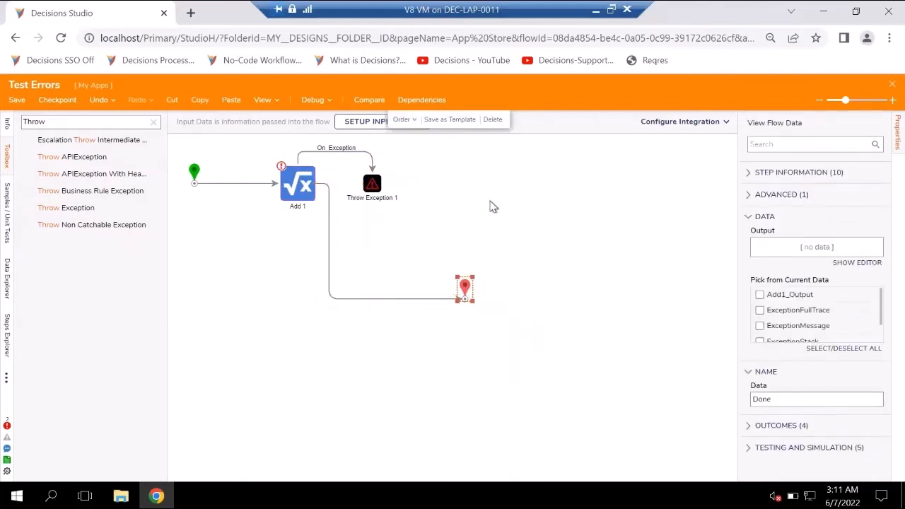
left_click(523, 258)
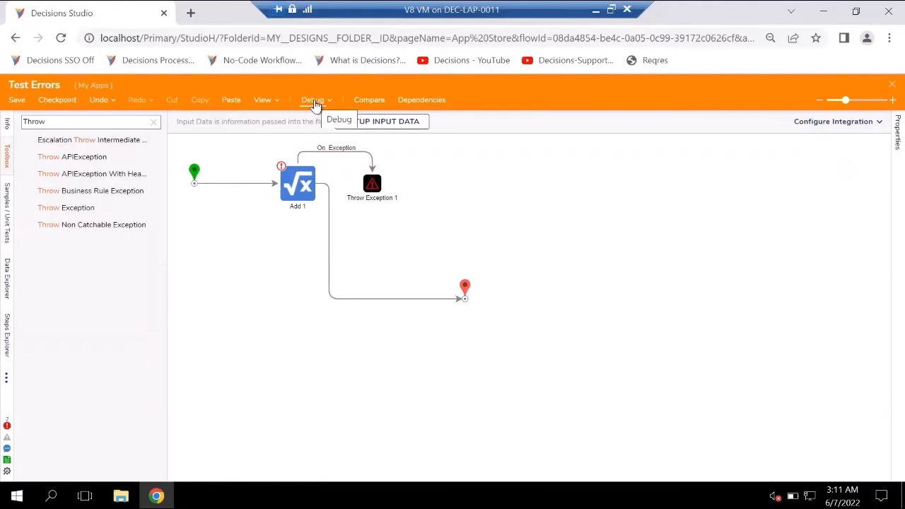
Step: Debug the flow and examine the output data of the Add step's first execution
left_click(313, 101)
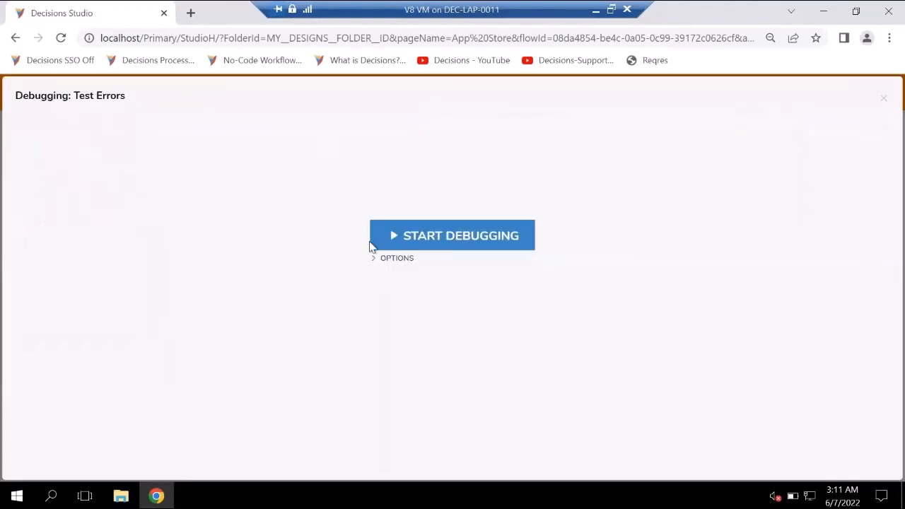
left_click(446, 236)
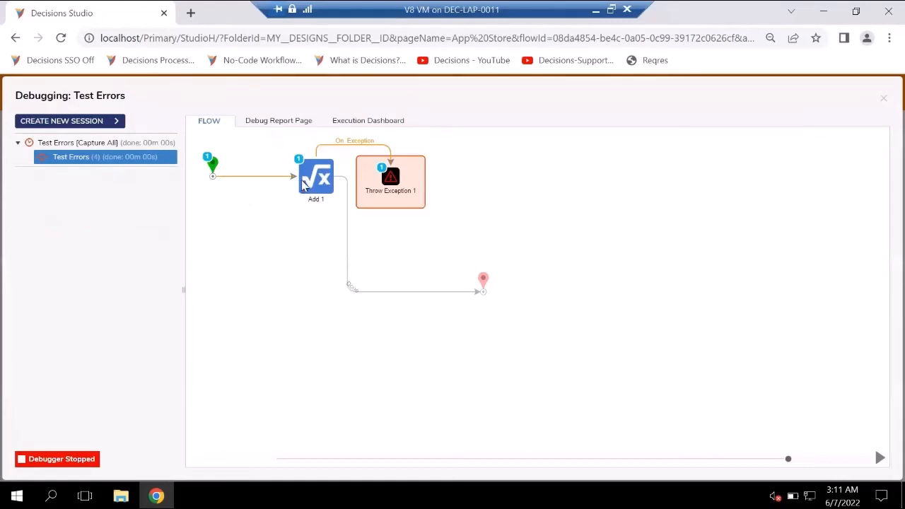
left_click(317, 190)
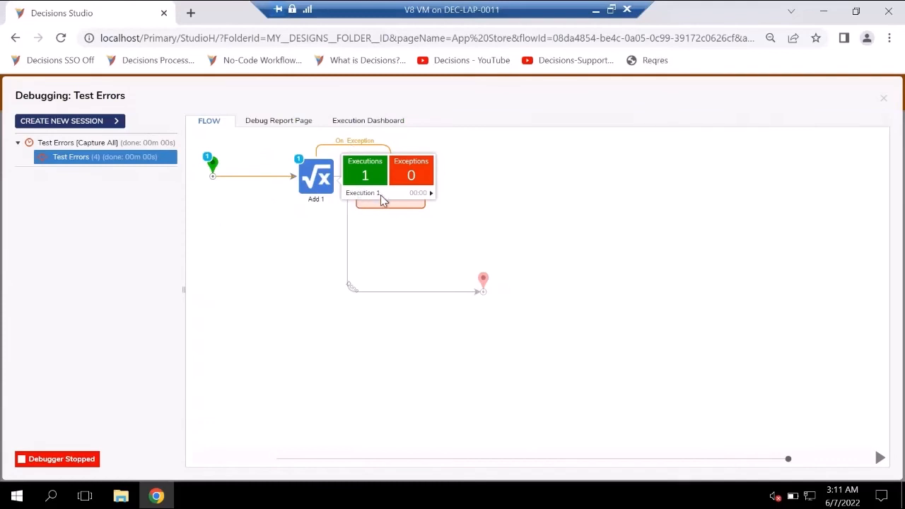
mouse_move(428, 193)
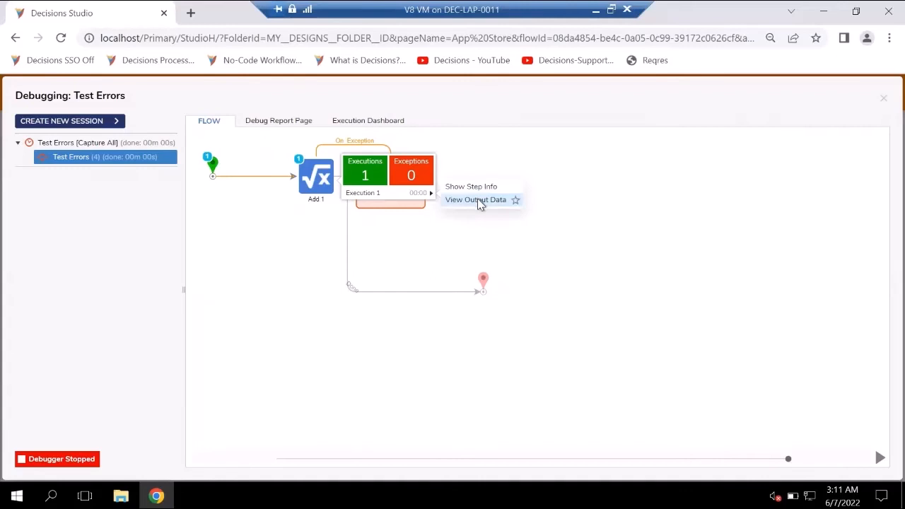
left_click(478, 202)
left_click_drag(599, 387, 820, 486)
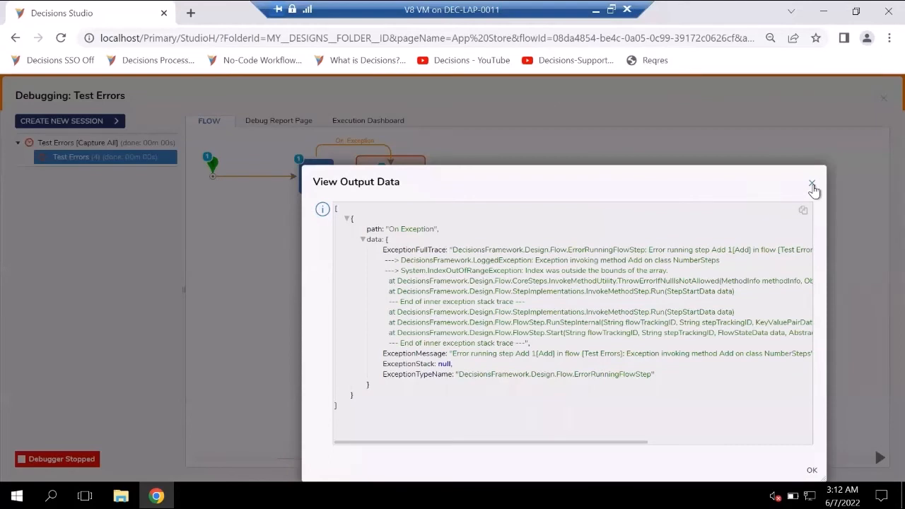
left_click_drag(759, 182, 222, 186)
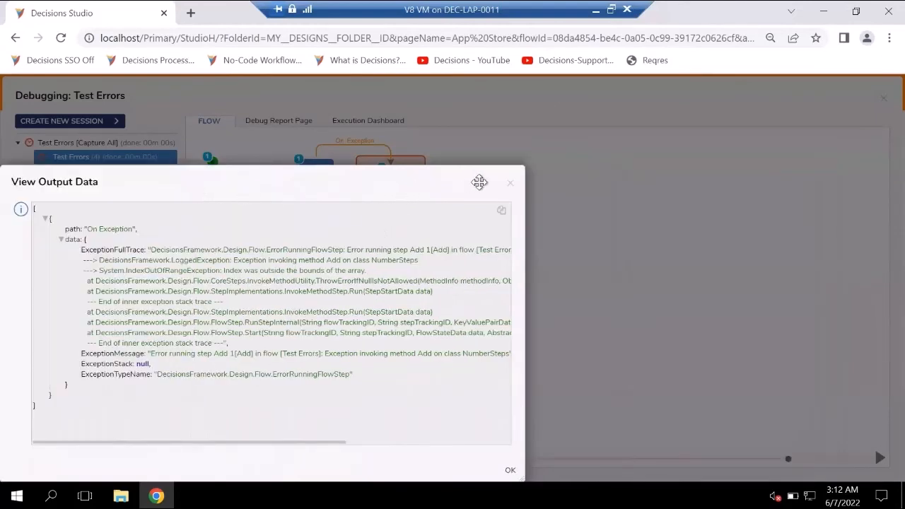
left_click(509, 183)
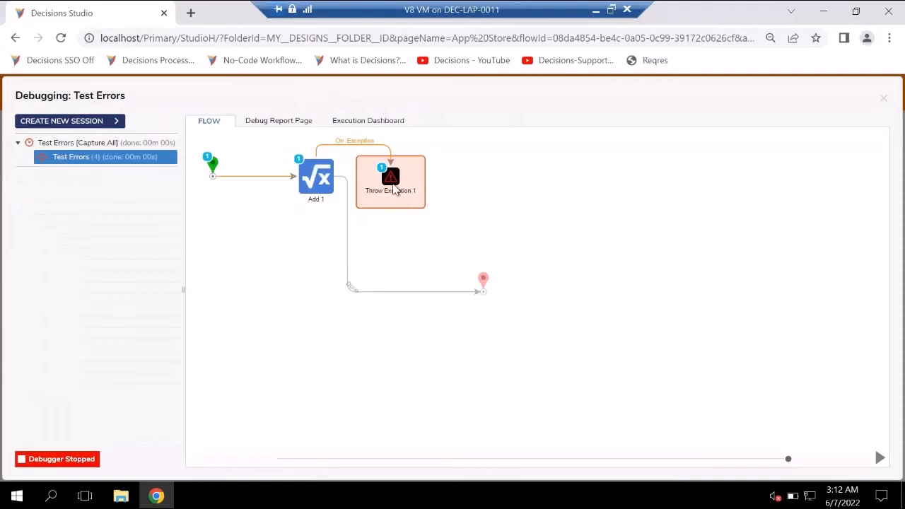
Step: Examine the input data passed to the Throw Exception step in the debug session
left_click(391, 183)
mouse_move(466, 187)
left_click(537, 194)
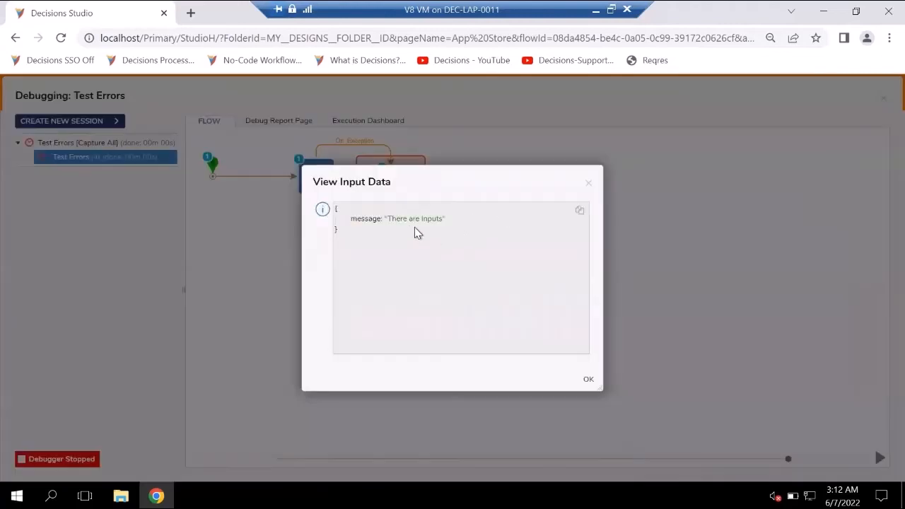
left_click_drag(391, 218, 440, 218)
left_click(588, 183)
Step: Check the Throw Exception step's exception details for the custom message and close the debugger
mouse_move(404, 195)
mouse_move(501, 198)
left_click(538, 203)
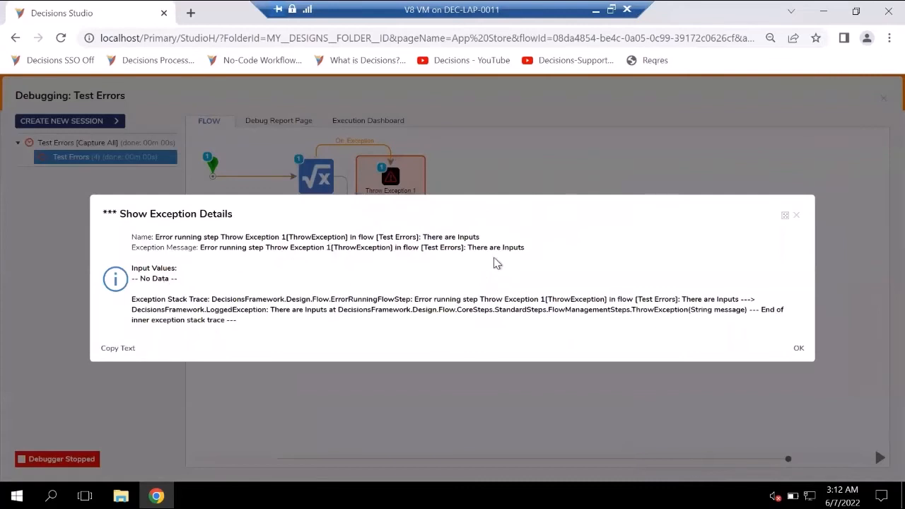
left_click_drag(467, 247, 529, 248)
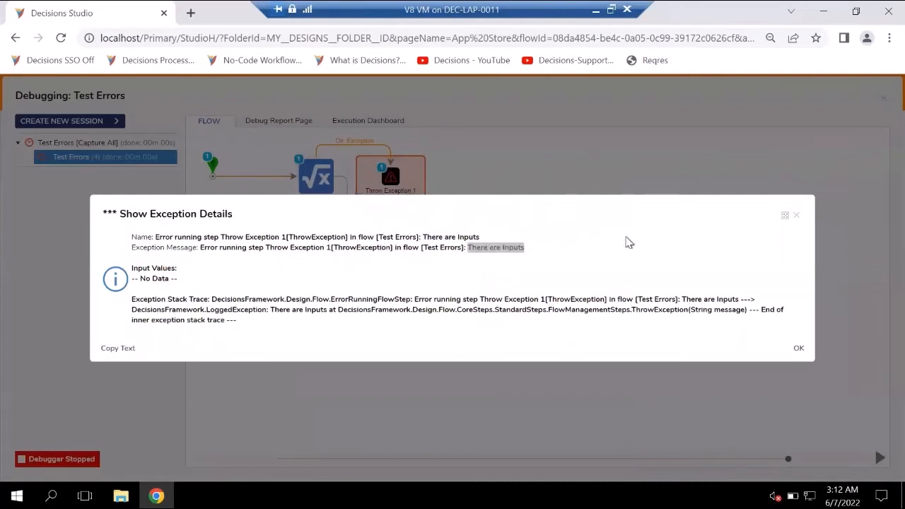
left_click(795, 216)
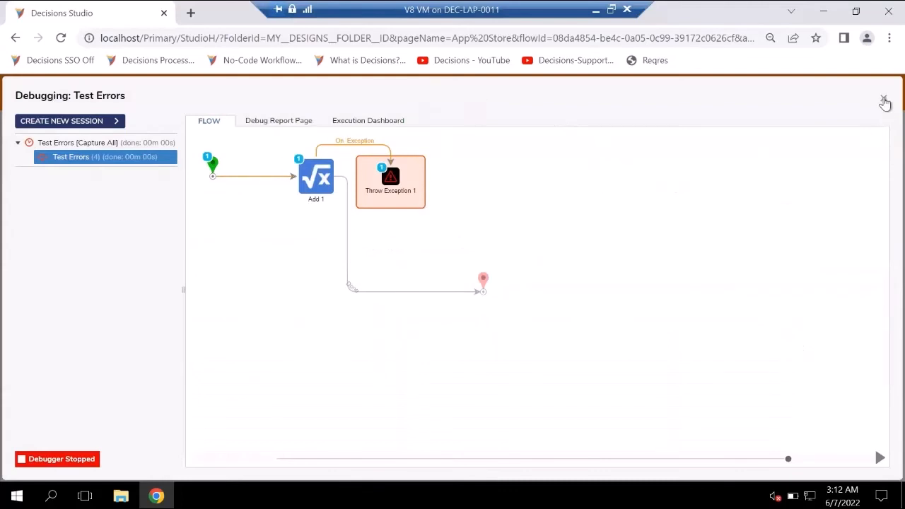
left_click(884, 99)
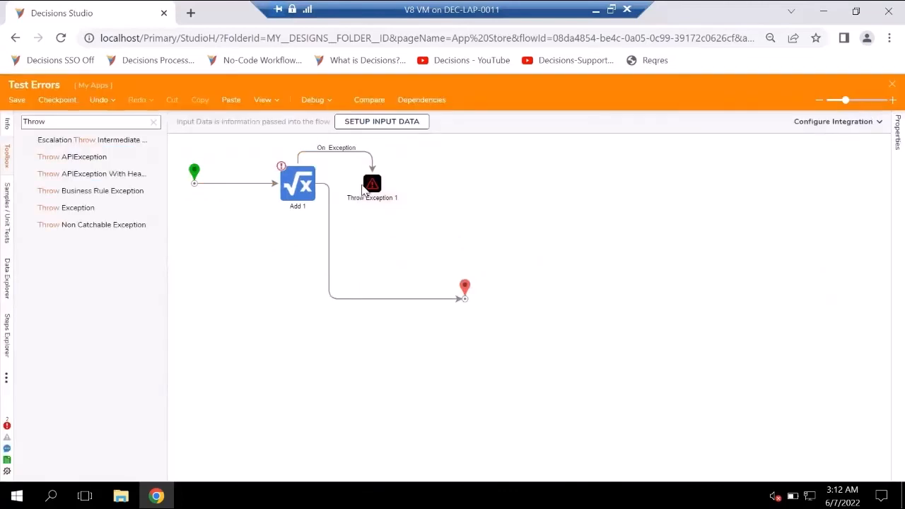
Step: Review the Throw Exception step's message input and close the Test Errors flow
left_click(372, 187)
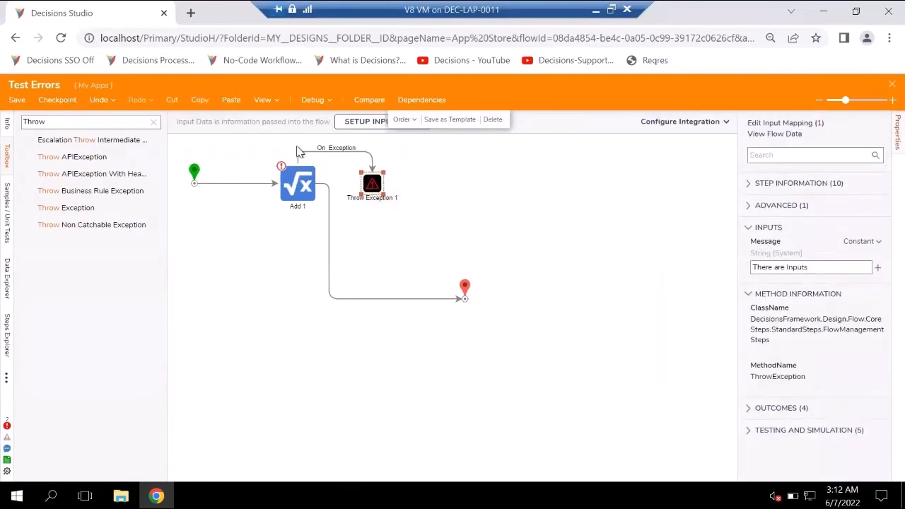
left_click(542, 316)
left_click(572, 326)
left_click(887, 85)
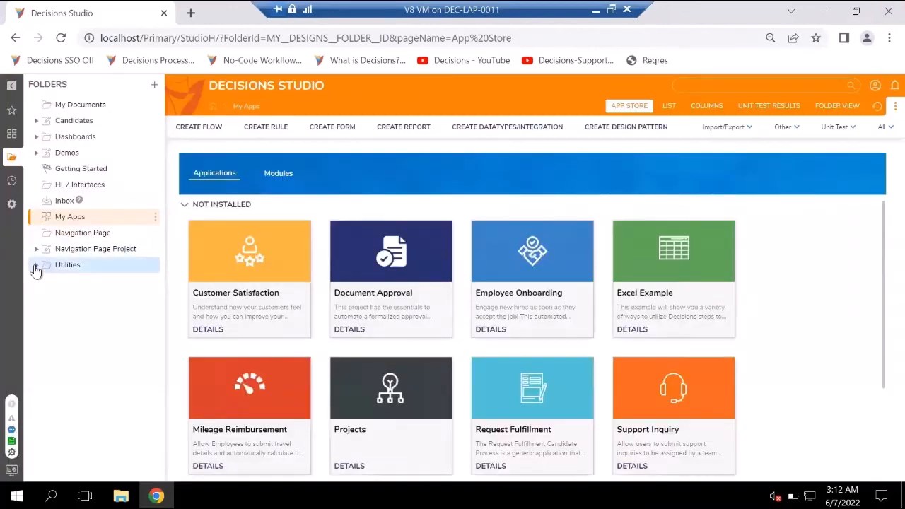
Step: Examine Handle Errors Flow in the Utilities Error Handling Flows folder, close it, and view the Error Handling Dashboard
left_click(36, 267)
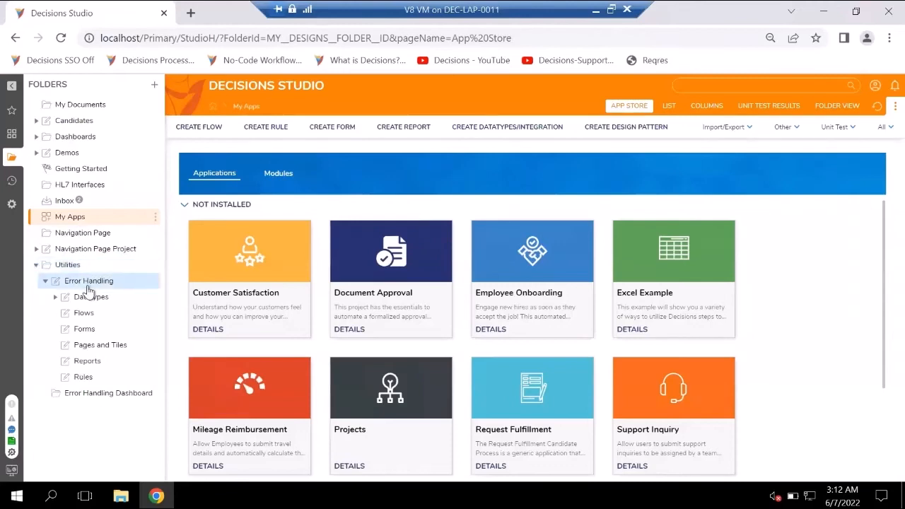
left_click(84, 313)
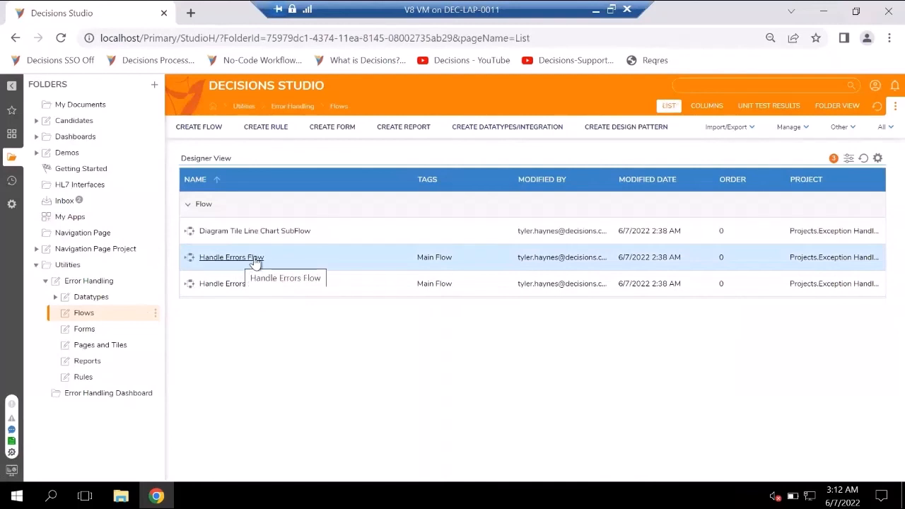
left_click(255, 259)
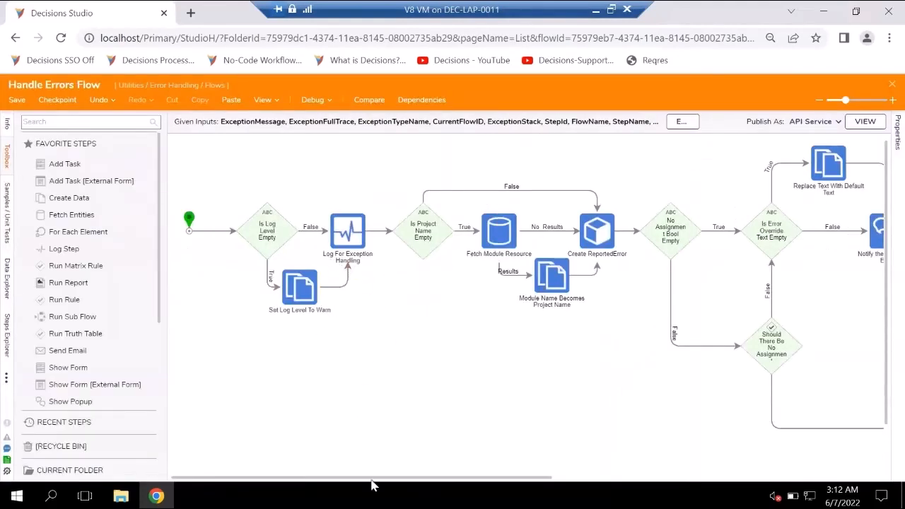
left_click_drag(372, 480, 656, 479)
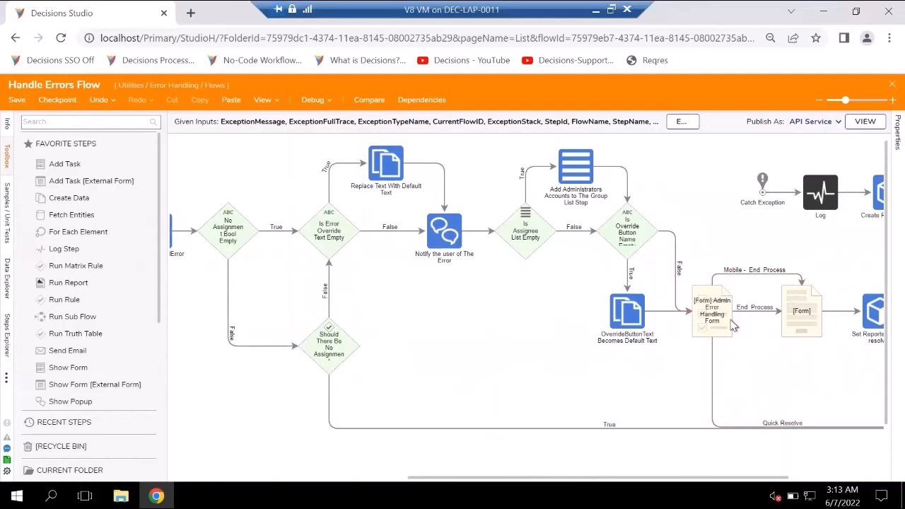
left_click(890, 84)
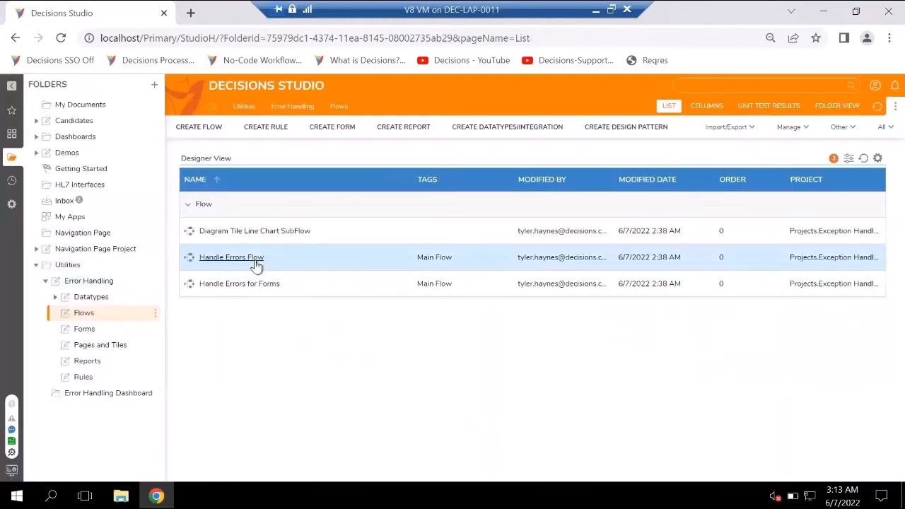
left_click(106, 393)
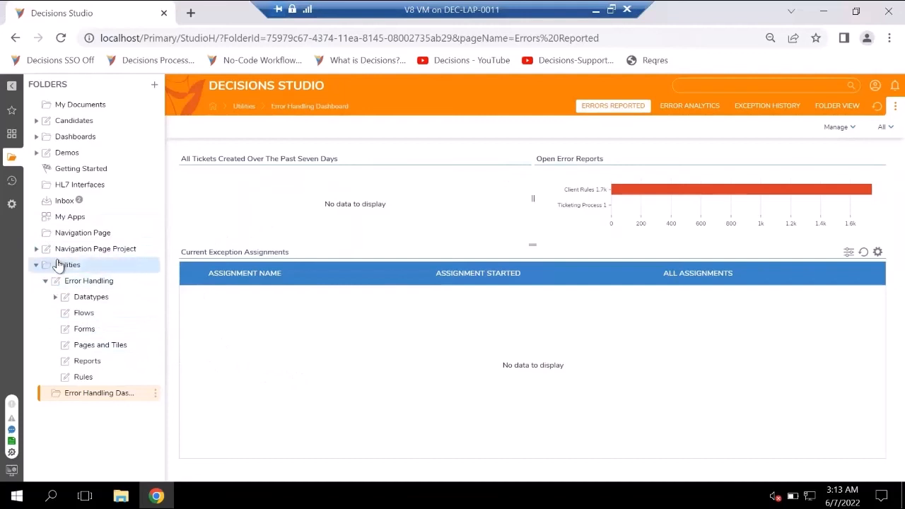
Step: Reopen the Test Errors flow from My Apps and delete its Throw Exception step
left_click(74, 216)
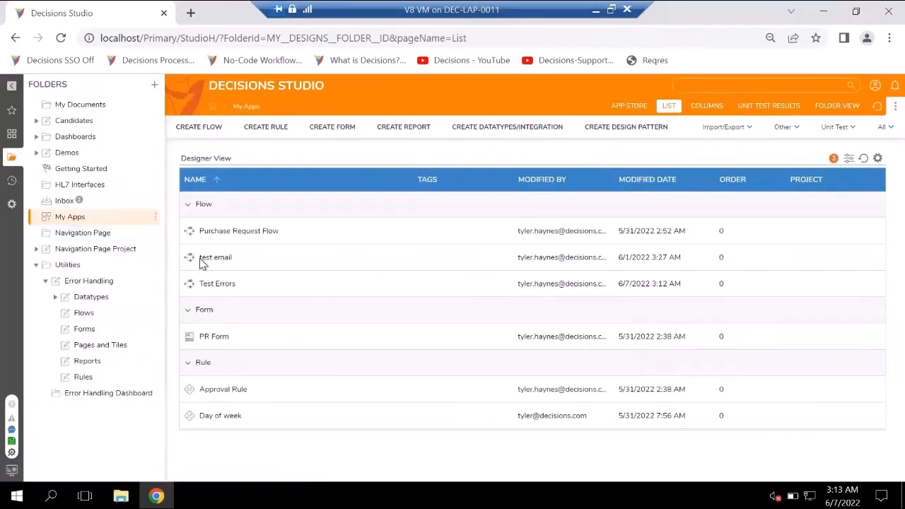
double_click(220, 286)
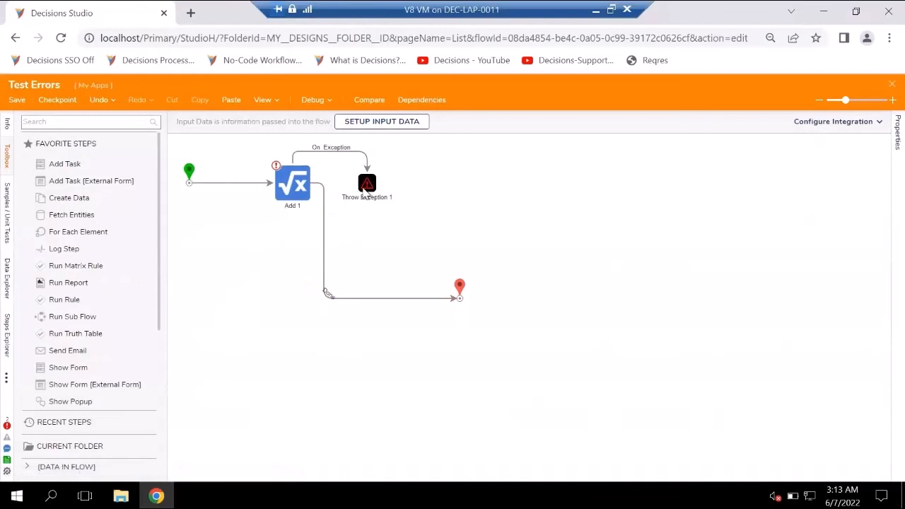
left_click(366, 185)
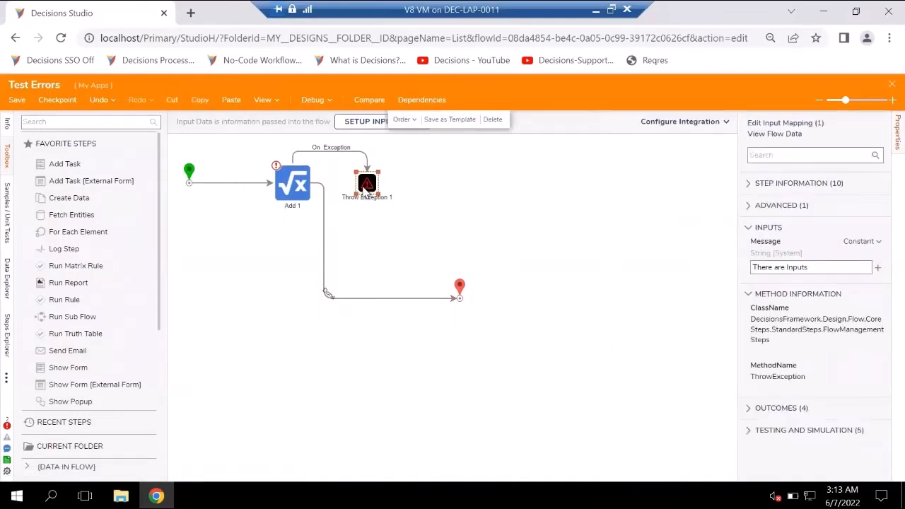
key("Delete")
Step: Add a Run Sub Flow step on the Add step's On Exception path and place a Catch Exception step beside it
left_click(108, 121)
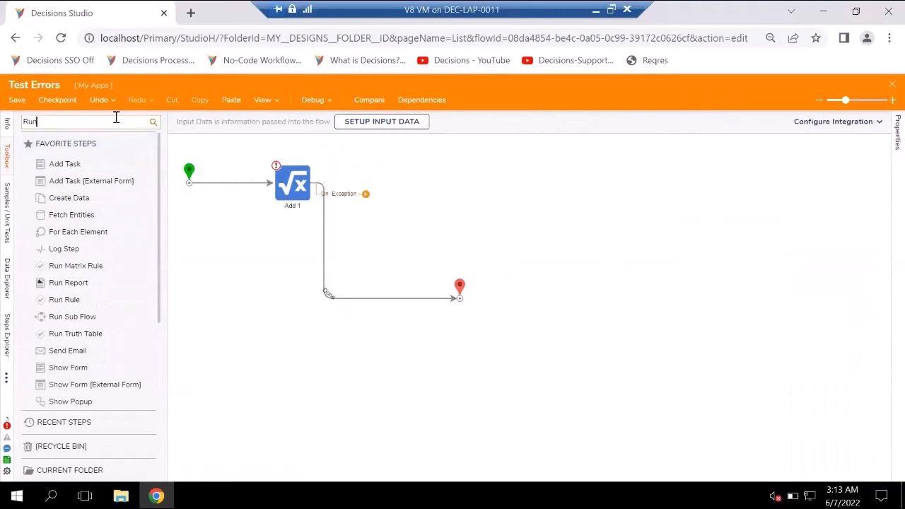
left_click_drag(72, 316, 401, 179)
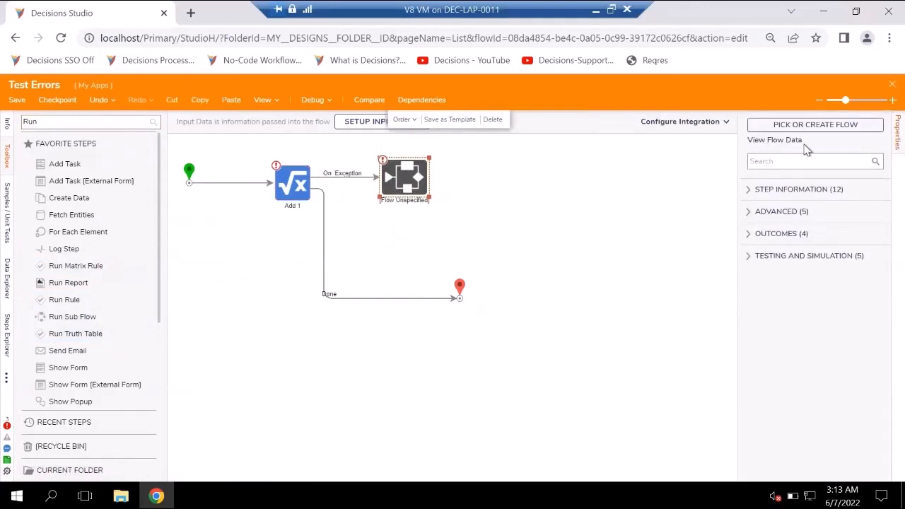
left_click_drag(41, 121, 17, 125)
type("Catch")
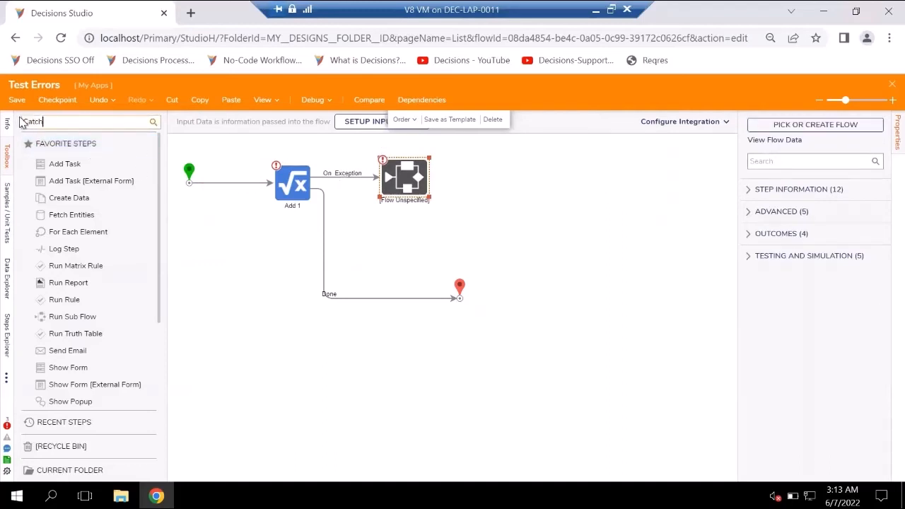
left_click_drag(77, 158, 476, 185)
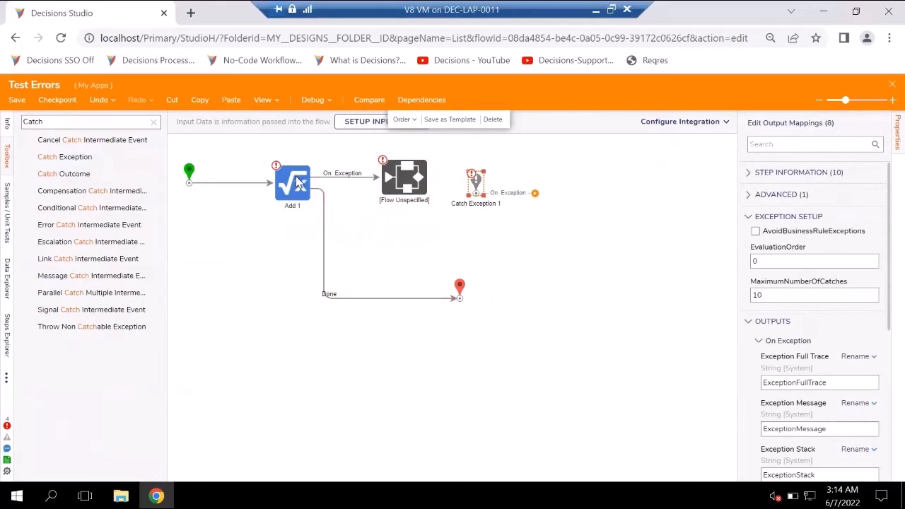
Step: Disable Add Outcome for Exception on the Add step and connect Catch Exception to the unspecified sub flow step
left_click(299, 182)
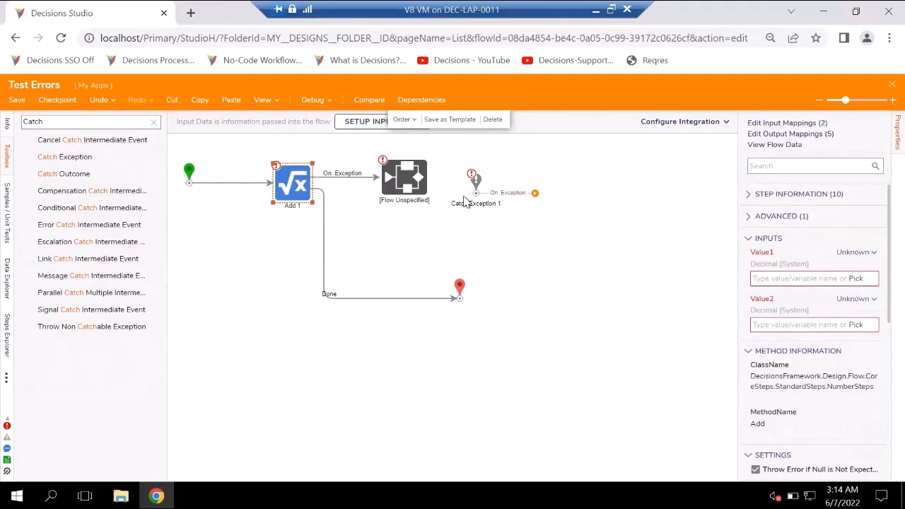
scroll(813, 424, "down", 4)
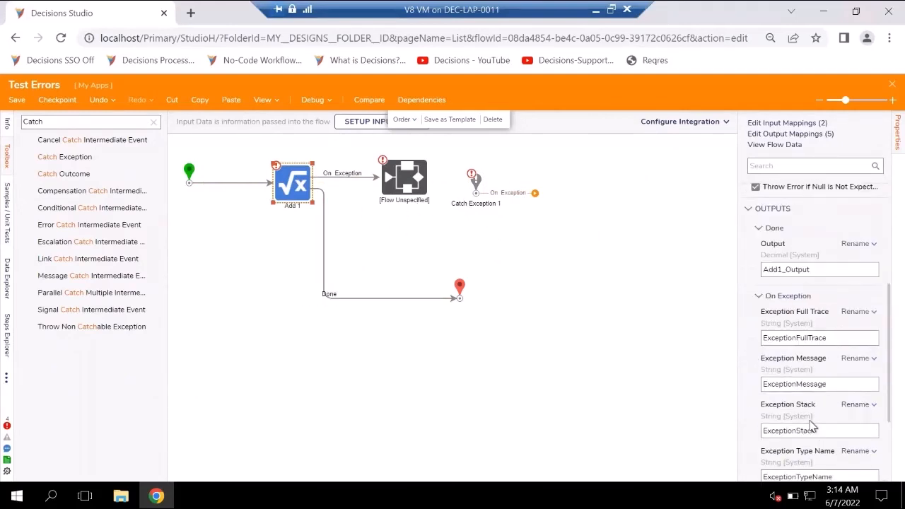
scroll(811, 398, "down", 1)
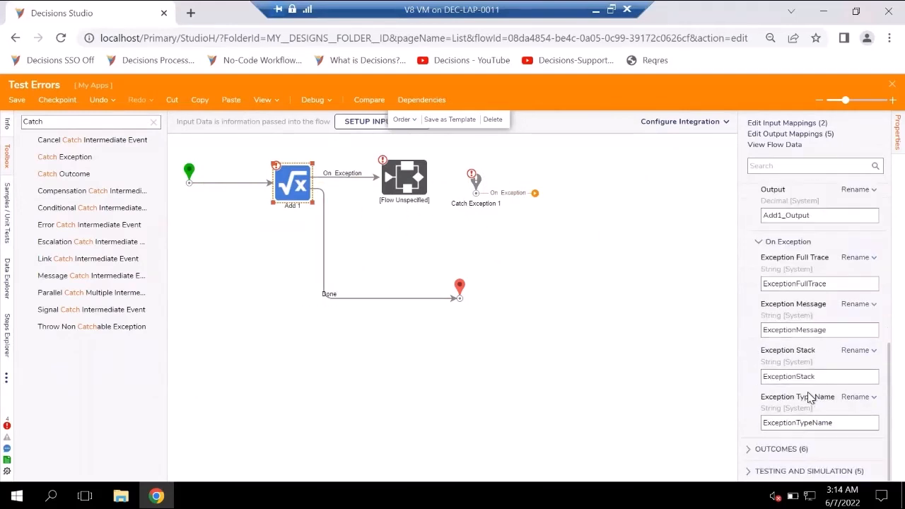
scroll(811, 398, "up", 3)
scroll(809, 398, "down", 4)
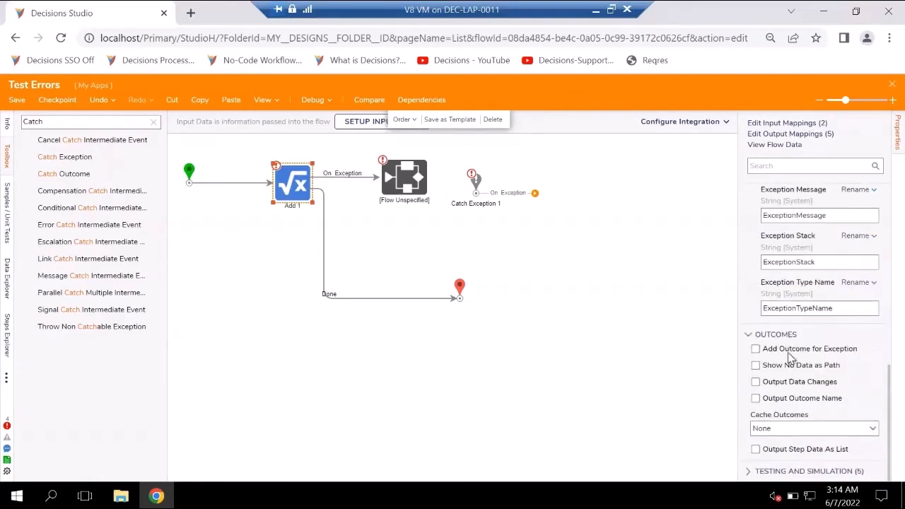
left_click(788, 353)
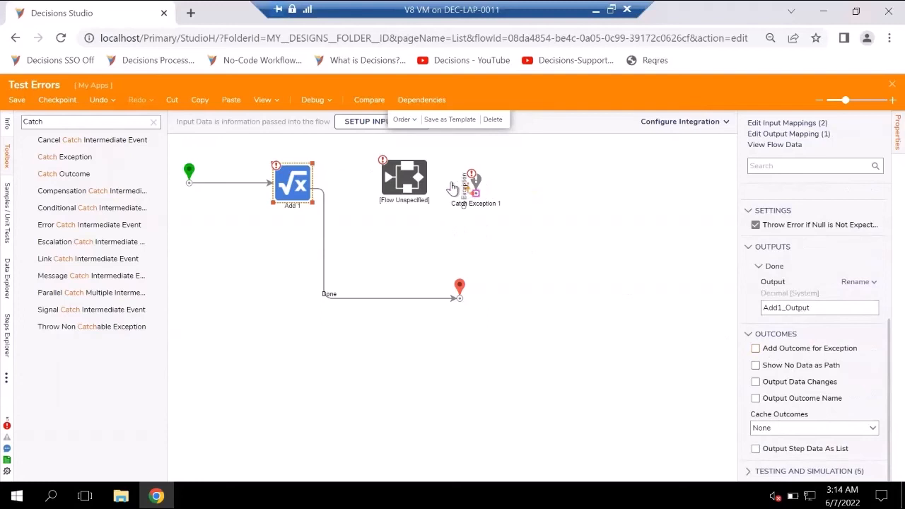
left_click_drag(476, 185, 480, 174)
Step: Assign the existing Handle Errors Flow from Utilities, Error Handling, Flows to the sub flow step and connect it to the end step
left_click(413, 186)
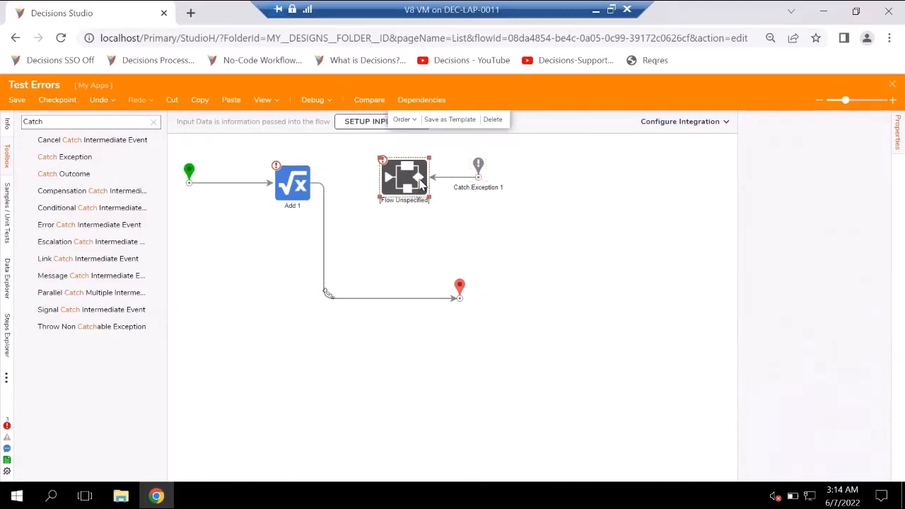
left_click(778, 132)
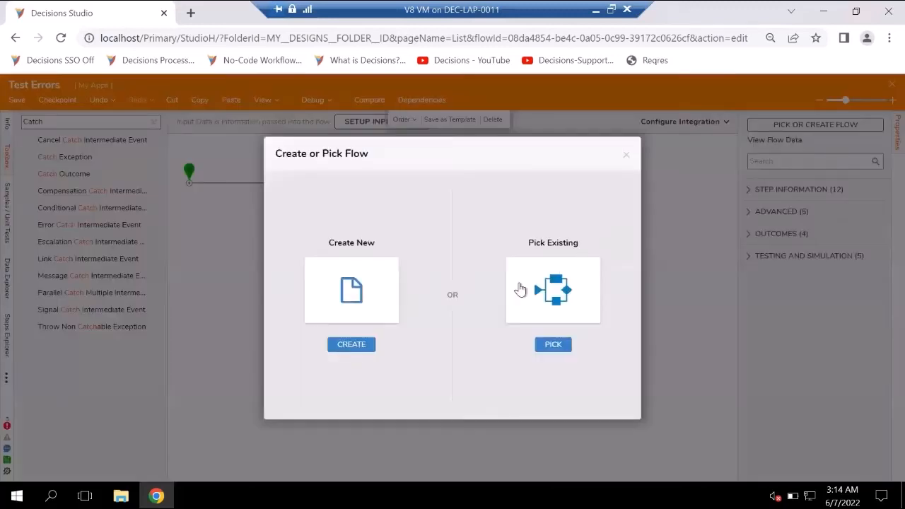
left_click(555, 347)
left_click(387, 125)
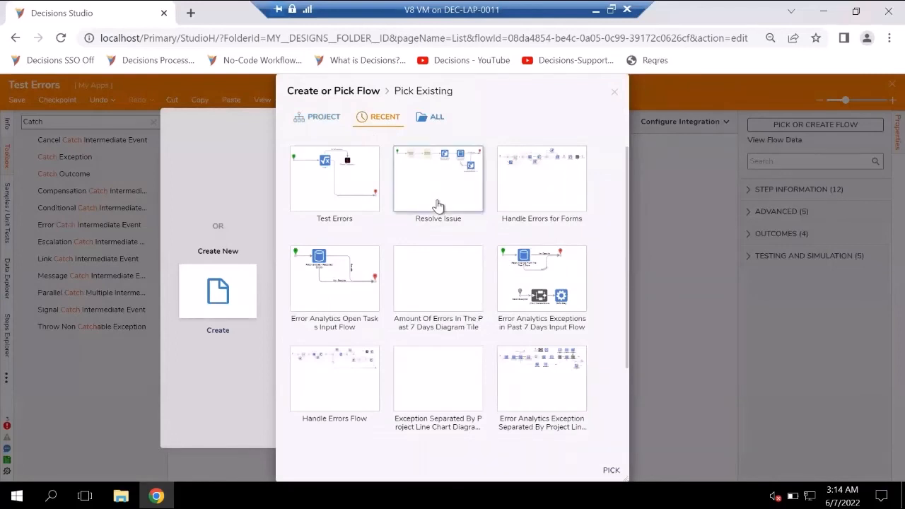
left_click(534, 205)
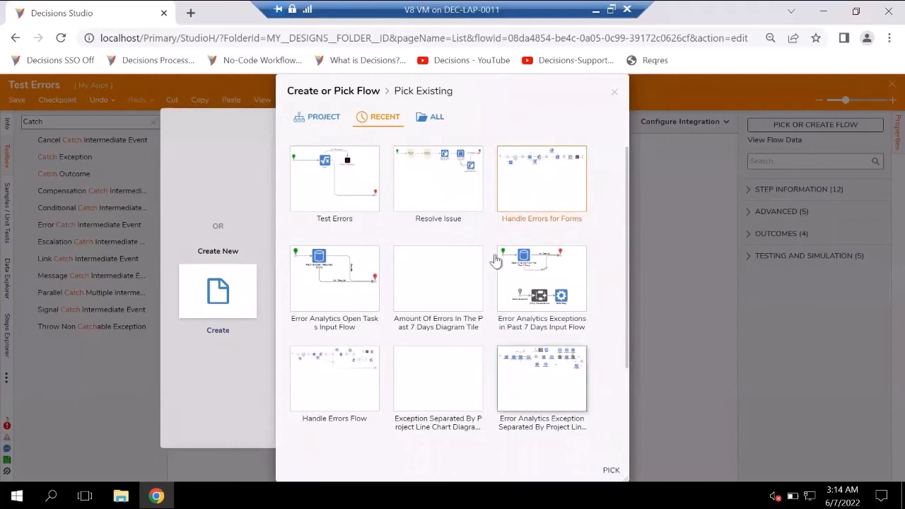
left_click(428, 117)
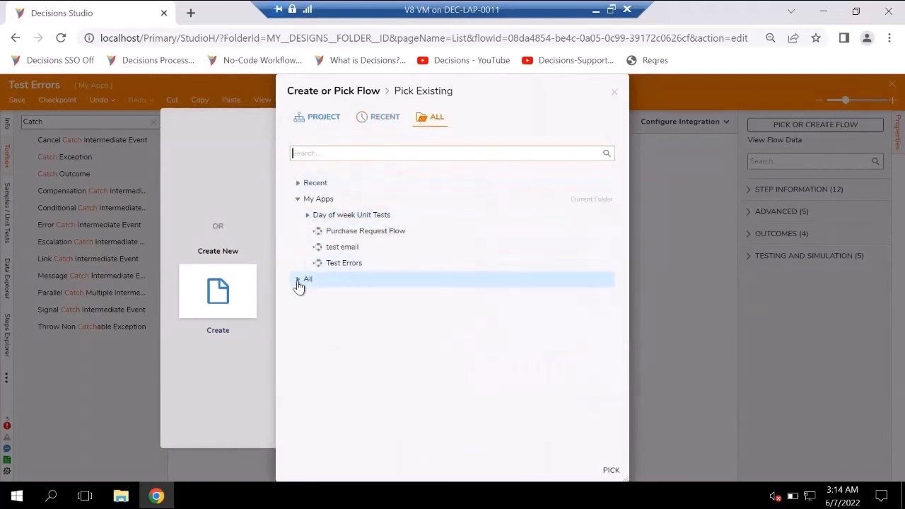
left_click(304, 279)
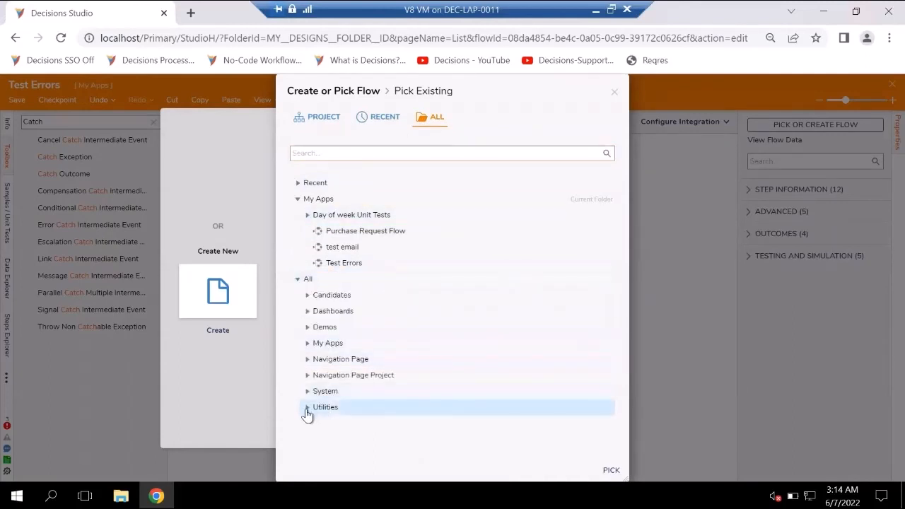
left_click(306, 408)
left_click(317, 422)
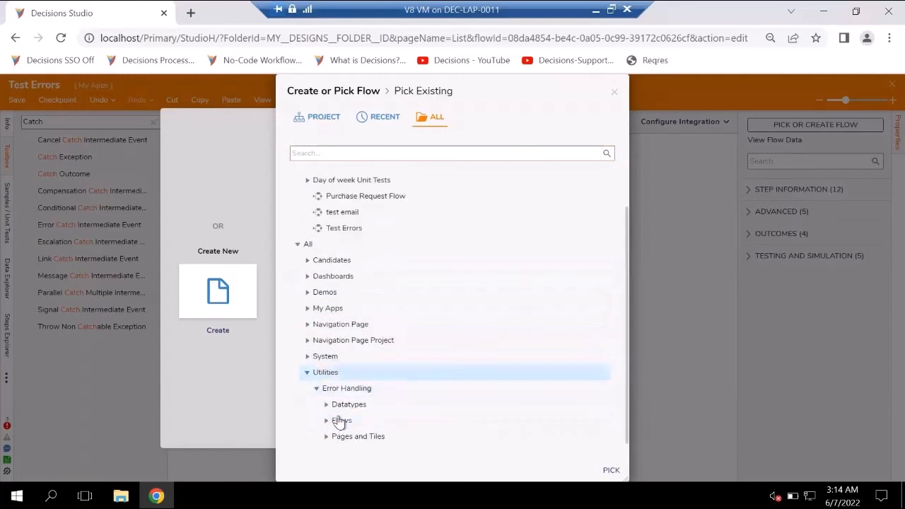
left_click(327, 419)
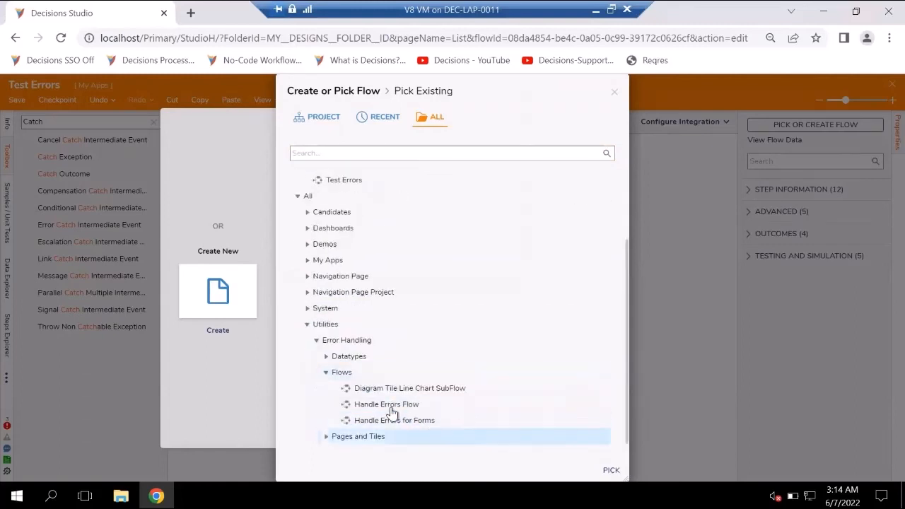
left_click(388, 406)
left_click(609, 469)
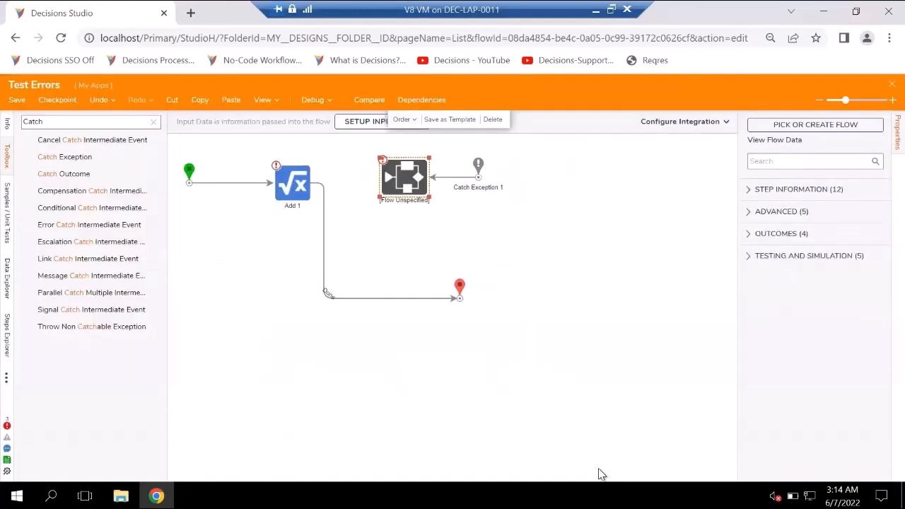
left_click_drag(433, 181, 459, 297)
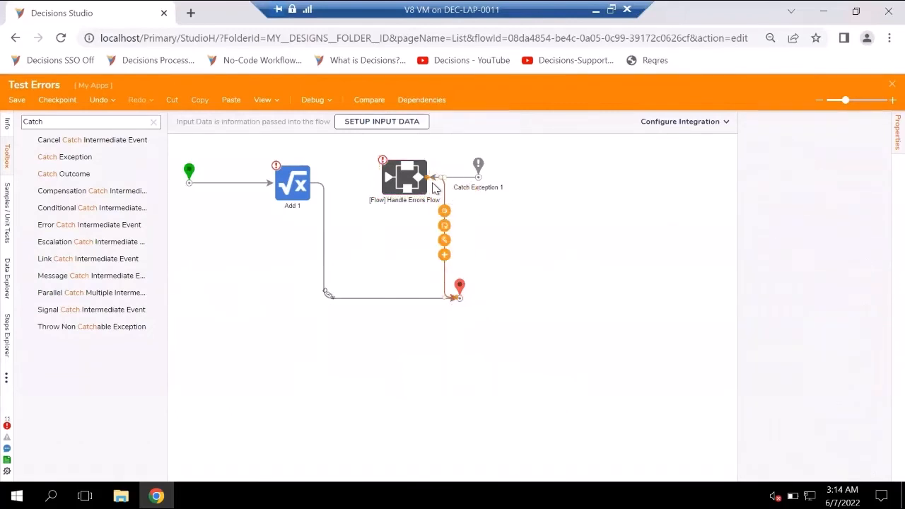
Step: Map the Handle Errors Flow step's Current Flow ID to Flow Data.CurrentFlowId and set its Error Message Override input to Ignore
left_click(409, 182)
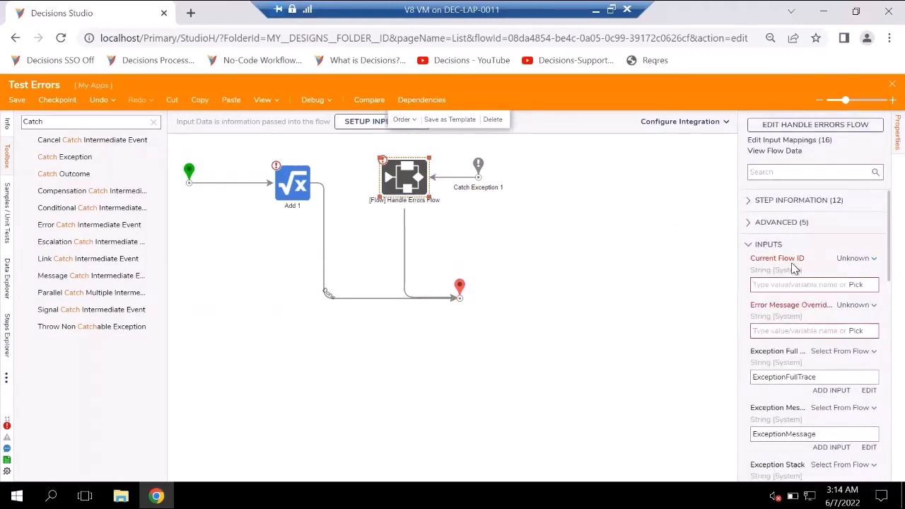
left_click(855, 285)
left_click(336, 188)
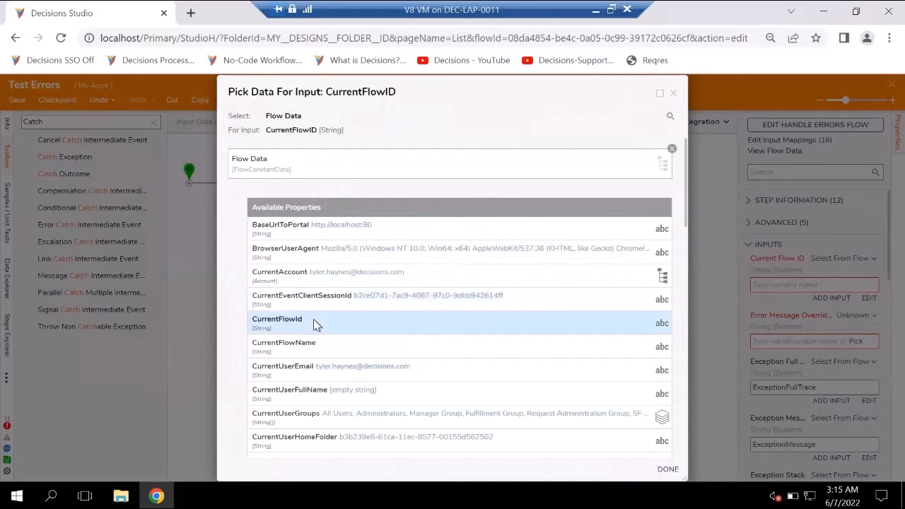
left_click(313, 319)
left_click(666, 468)
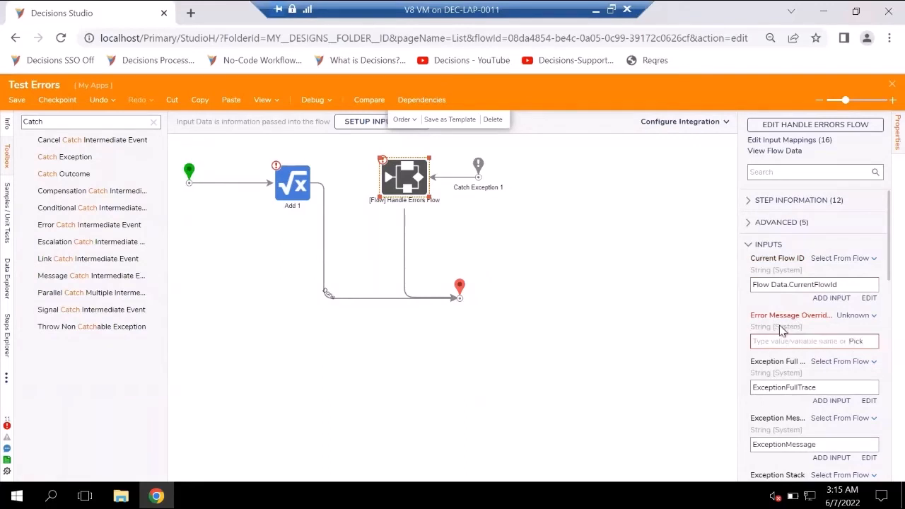
left_click(846, 320)
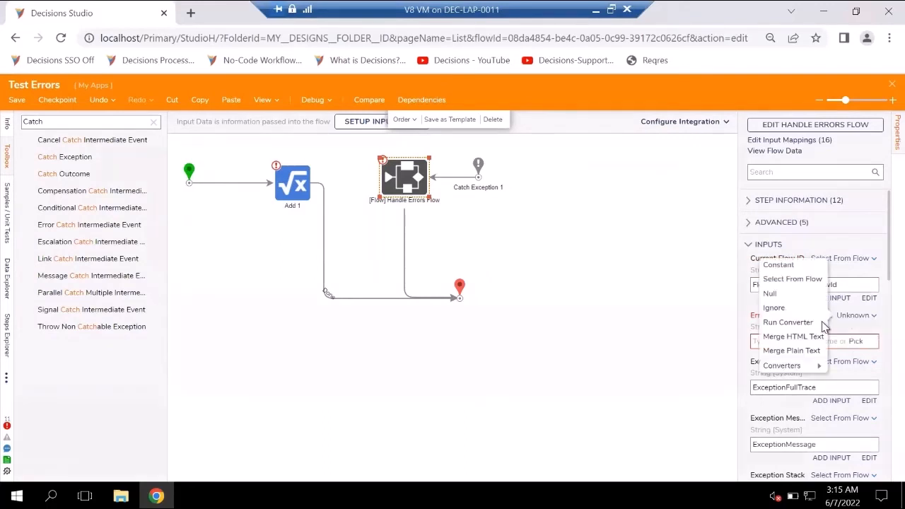
left_click(788, 311)
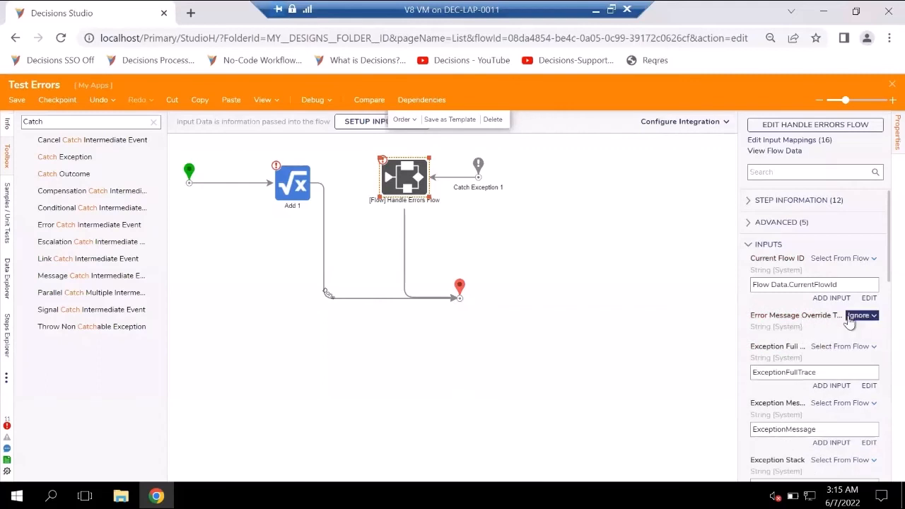
Step: Try the constant text "This is an issue occured in flow" for the Error Message Override input and set it back to Ignore
scroll(823, 353, "down", 1)
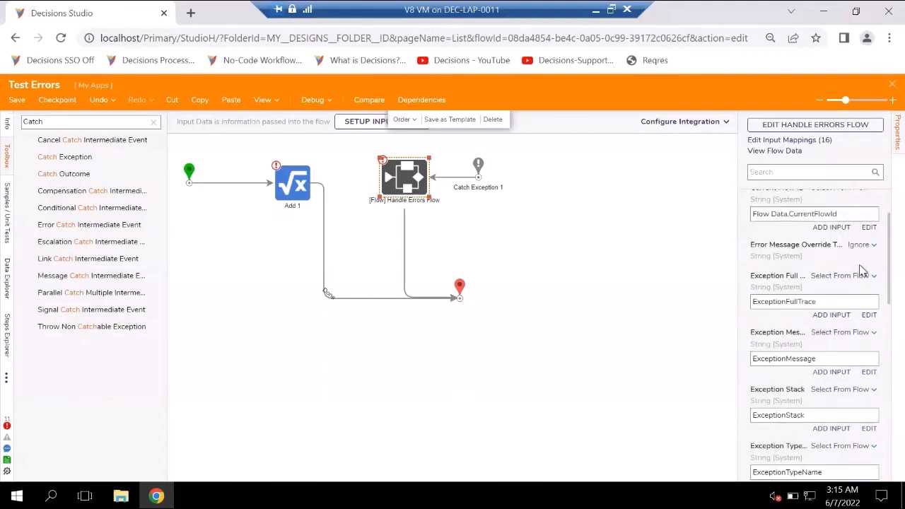
left_click(871, 247)
left_click(807, 210)
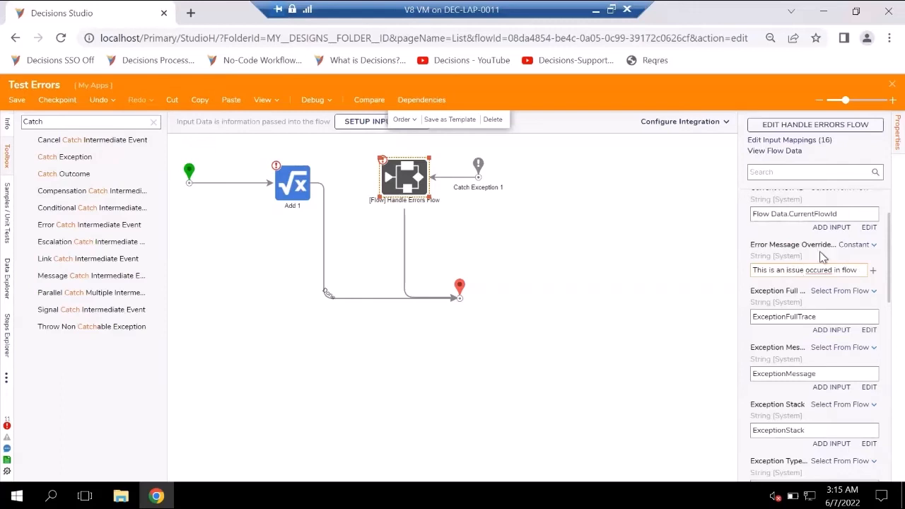
left_click(856, 245)
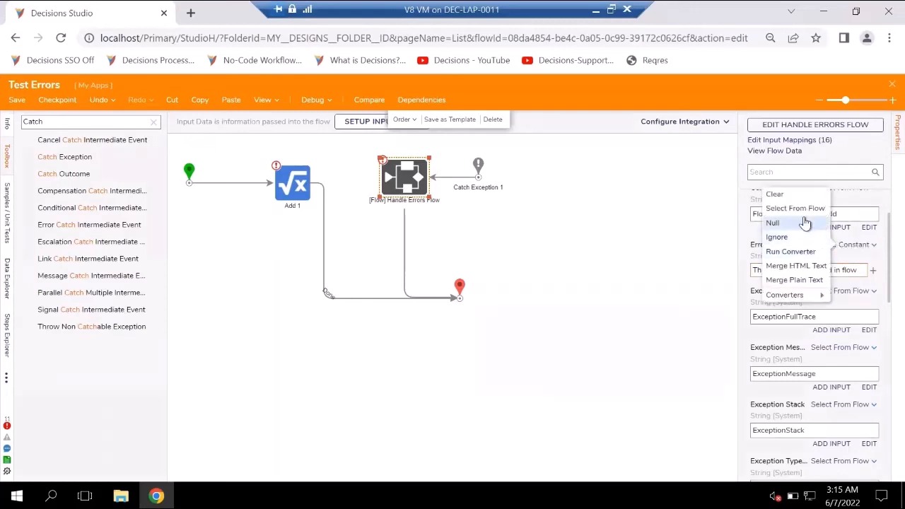
left_click(785, 237)
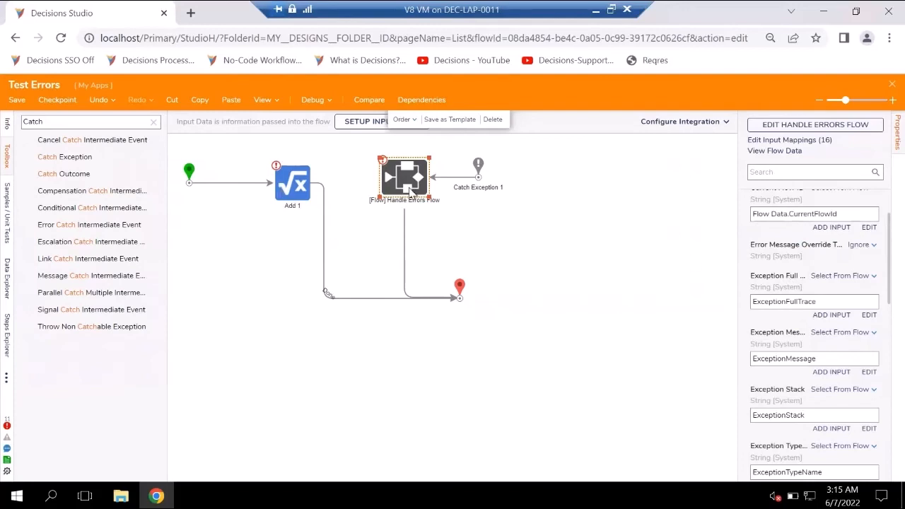
Step: Set Extra Details to Merge Plain Text combining Flow Data.CurrentUserEmail with "has broke this flow with no inputs" and save the merged text
scroll(803, 346, "down", 2)
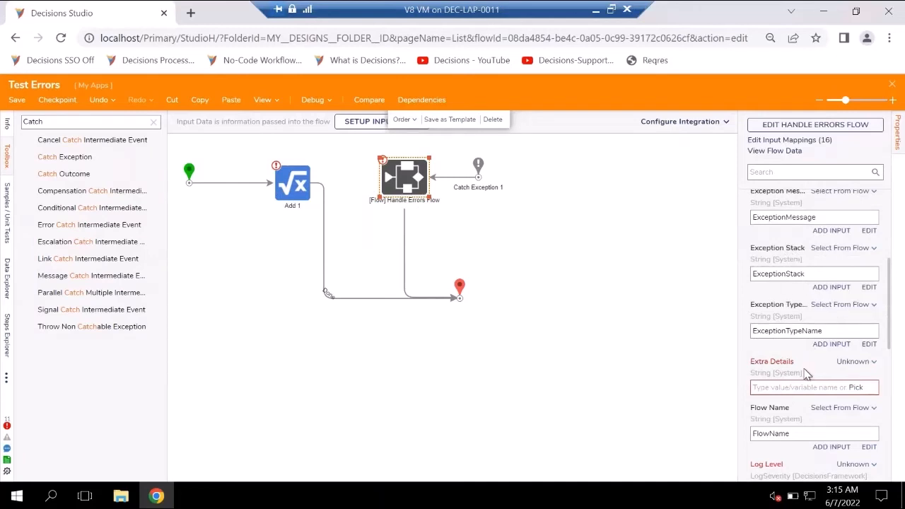
scroll(796, 374, "down", 1)
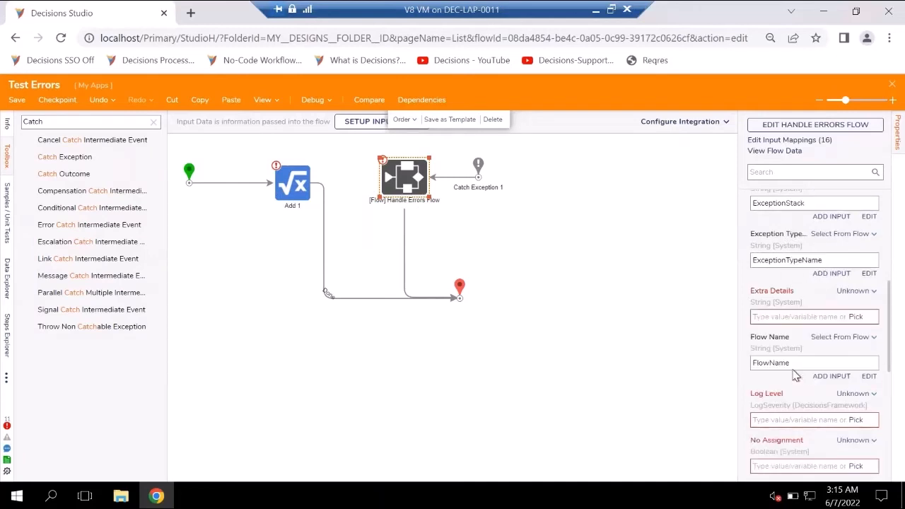
left_click(854, 292)
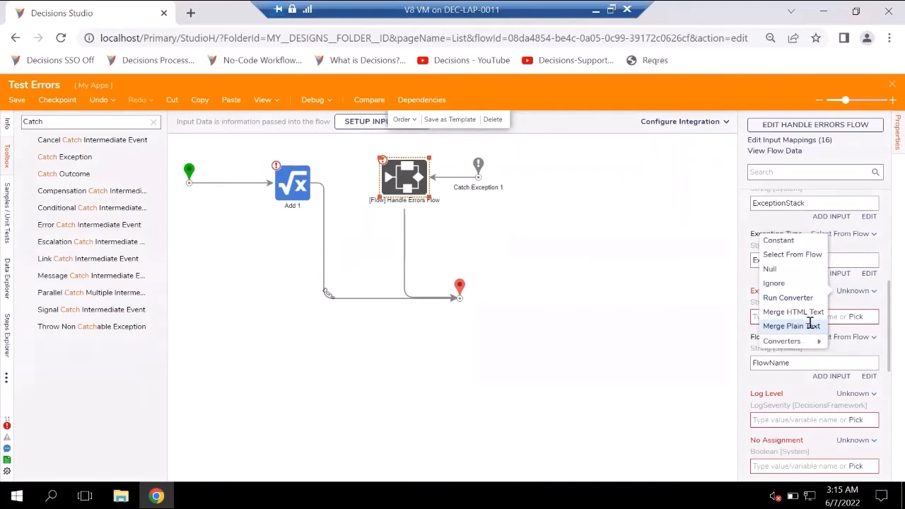
left_click(811, 327)
left_click(845, 340)
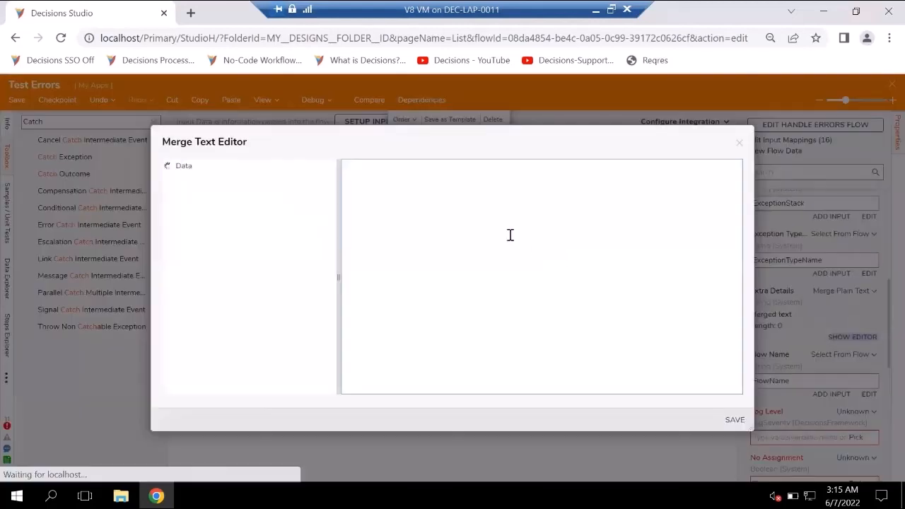
left_click(170, 180)
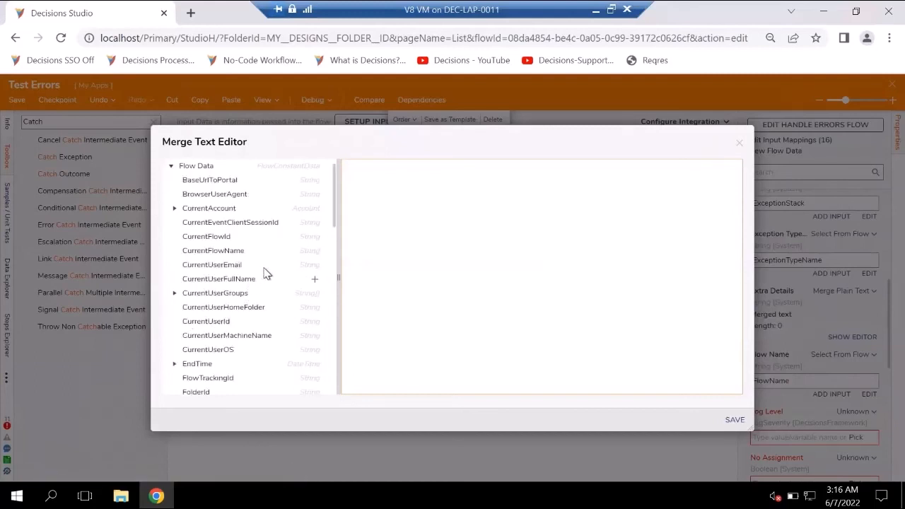
left_click(315, 264)
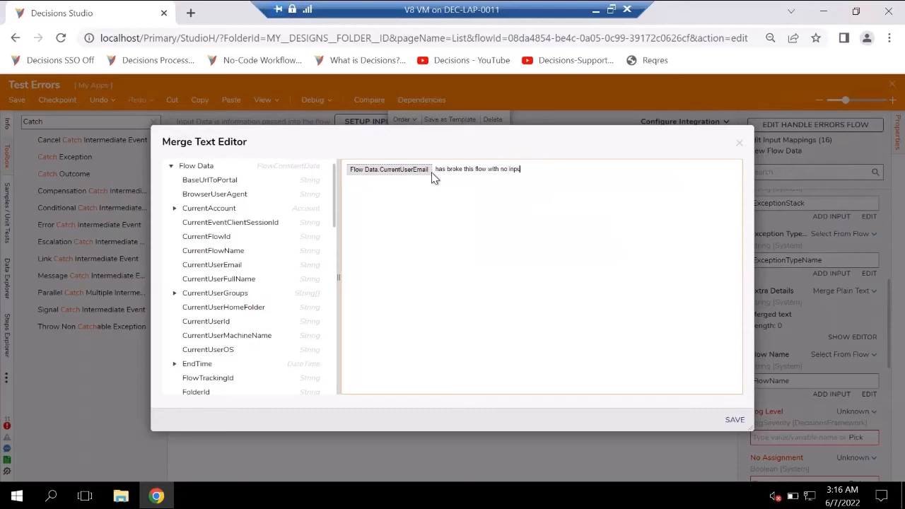
left_click_drag(558, 143, 484, 129)
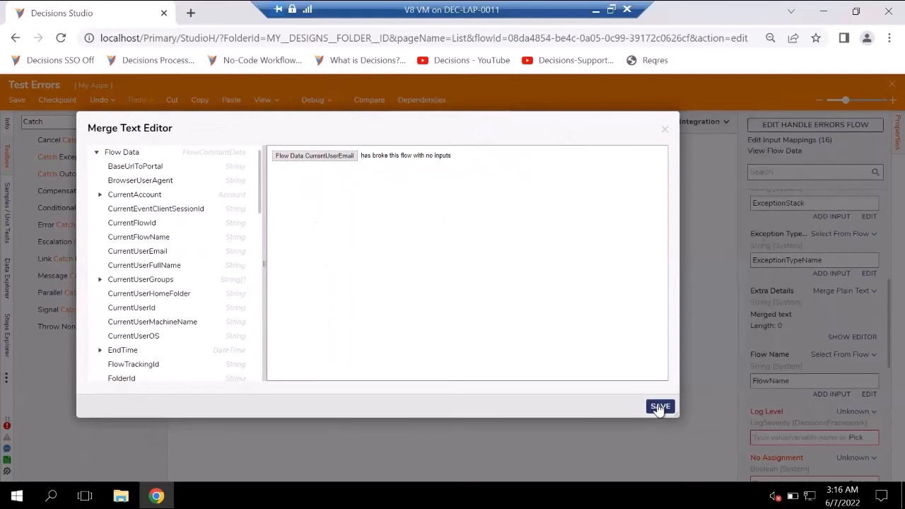
left_click(659, 408)
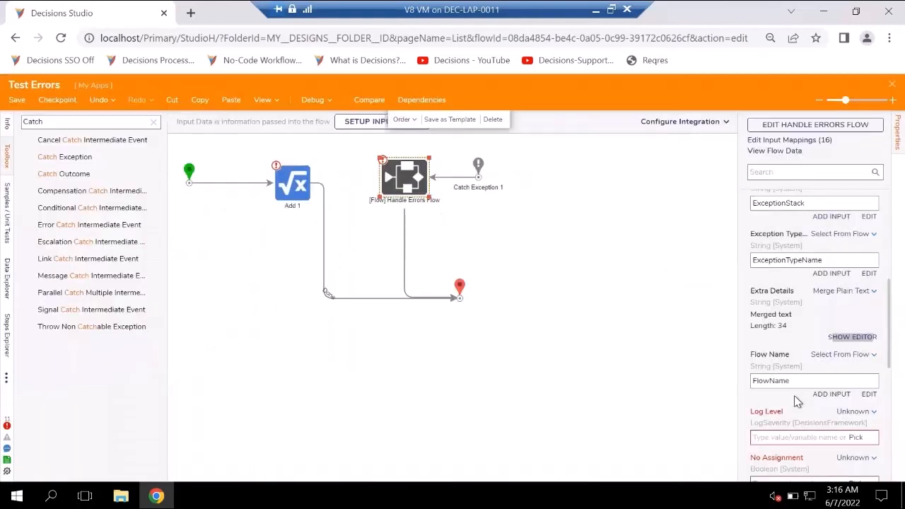
Step: Set the Log Level input to the constant Error and the No Assignment input to an unchecked constant
scroll(795, 398, "down", 1)
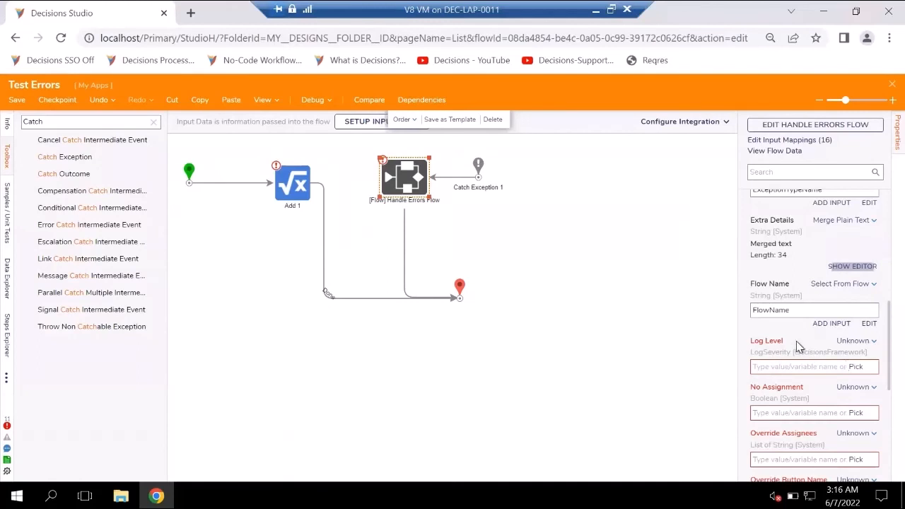
left_click(855, 340)
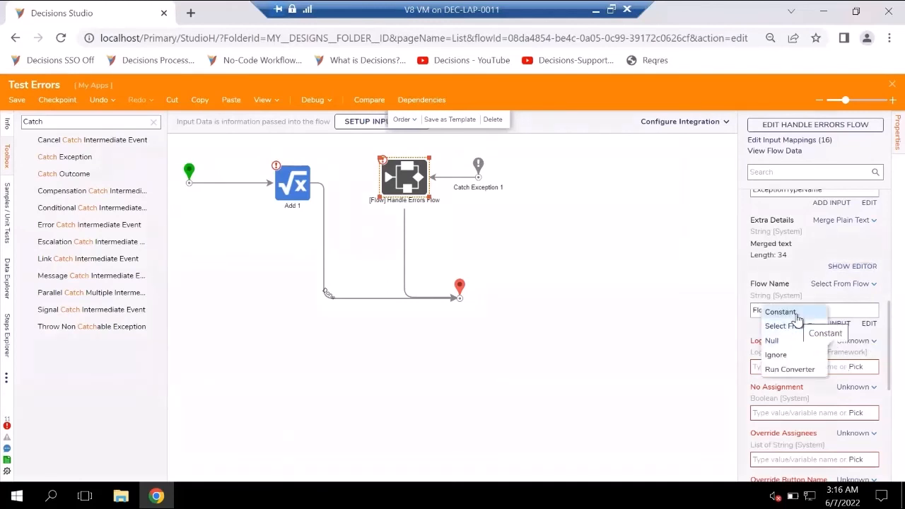
left_click(796, 313)
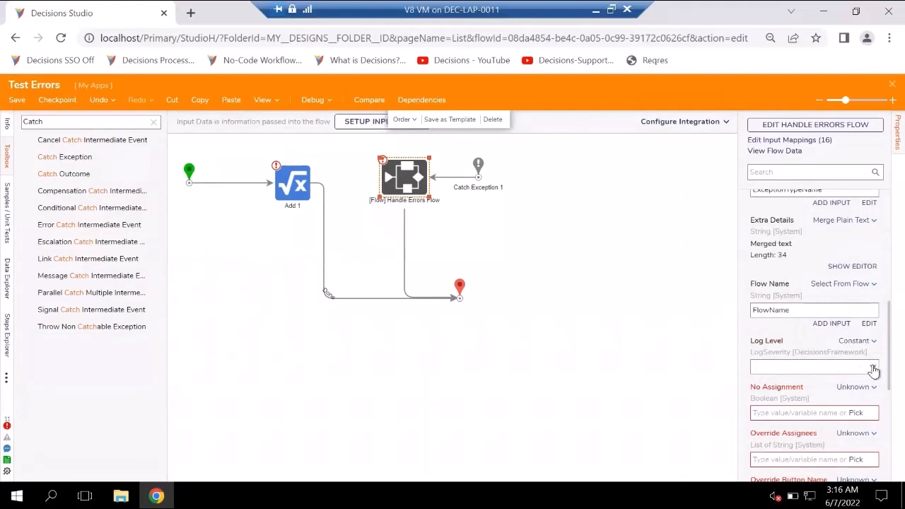
left_click(860, 373)
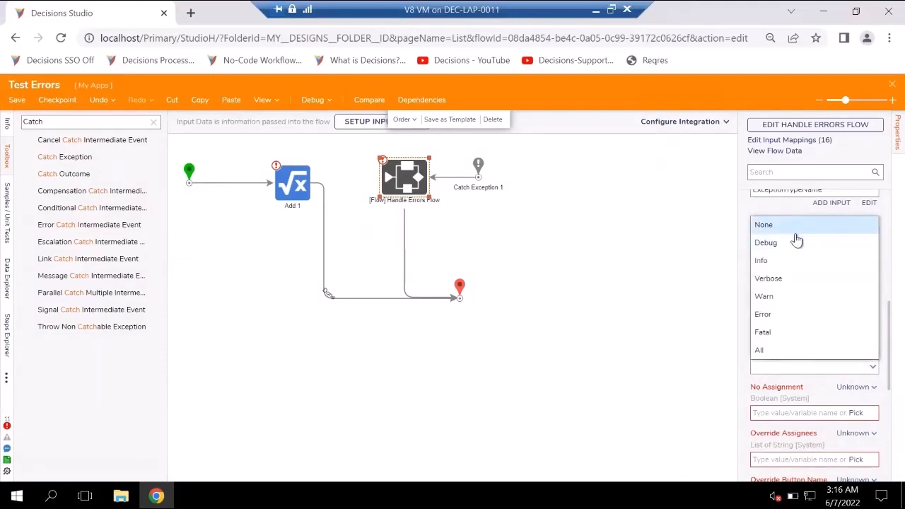
left_click(779, 318)
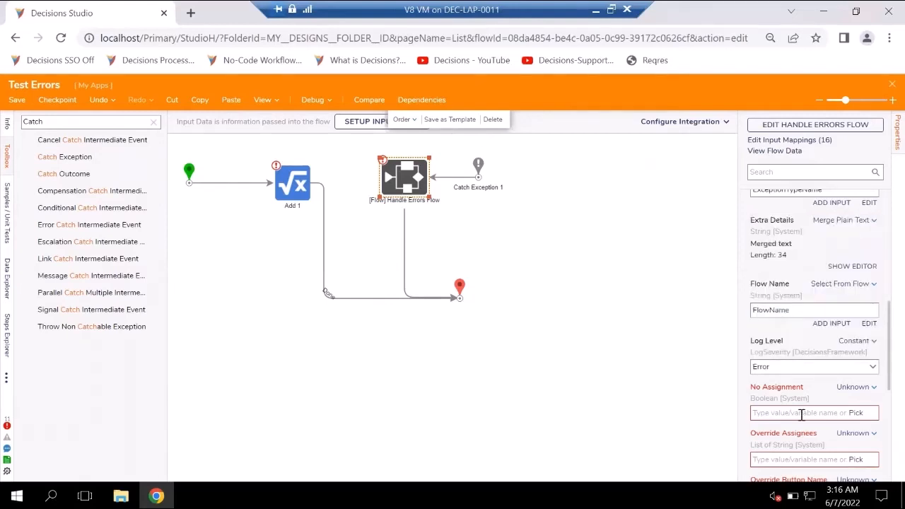
scroll(801, 415, "down", 1)
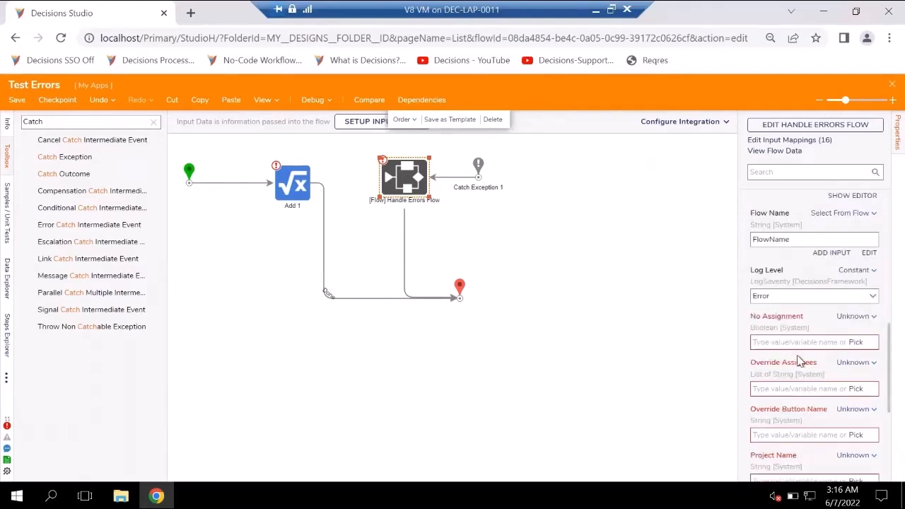
left_click(852, 316)
left_click(778, 277)
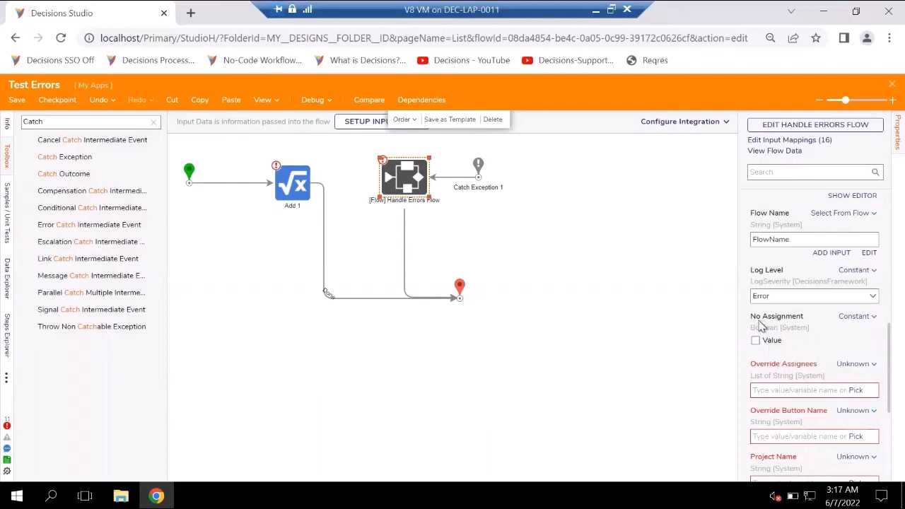
Step: Set Override Assignees to Build Array and map its first item to Flow Data.CurrentUserEmail
scroll(776, 351, "down", 1)
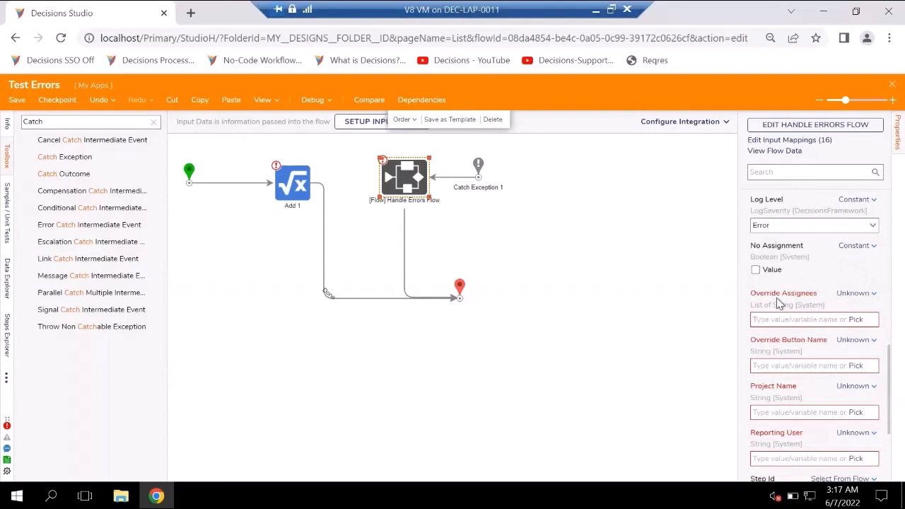
left_click(859, 293)
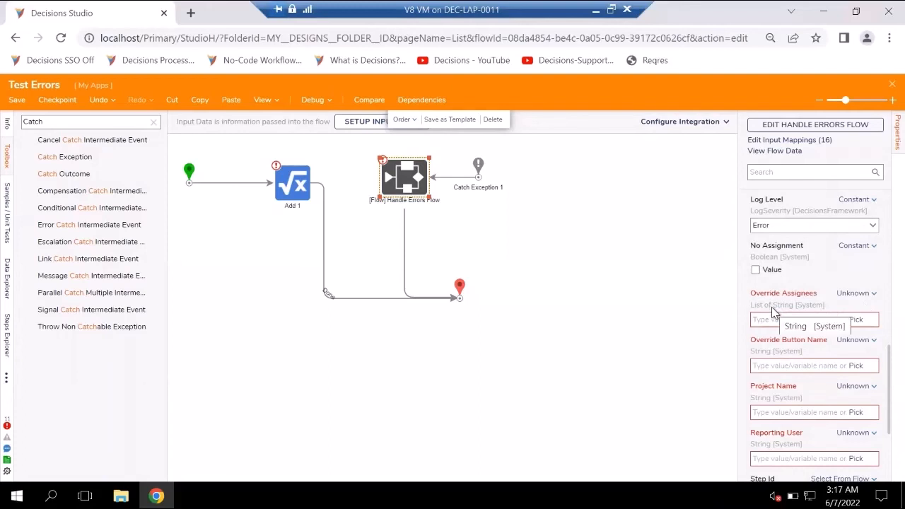
left_click(857, 293)
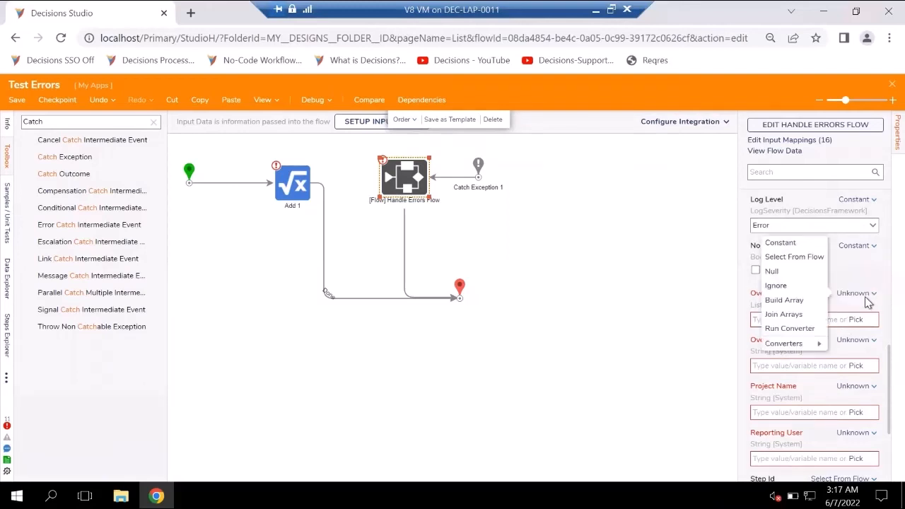
left_click(797, 300)
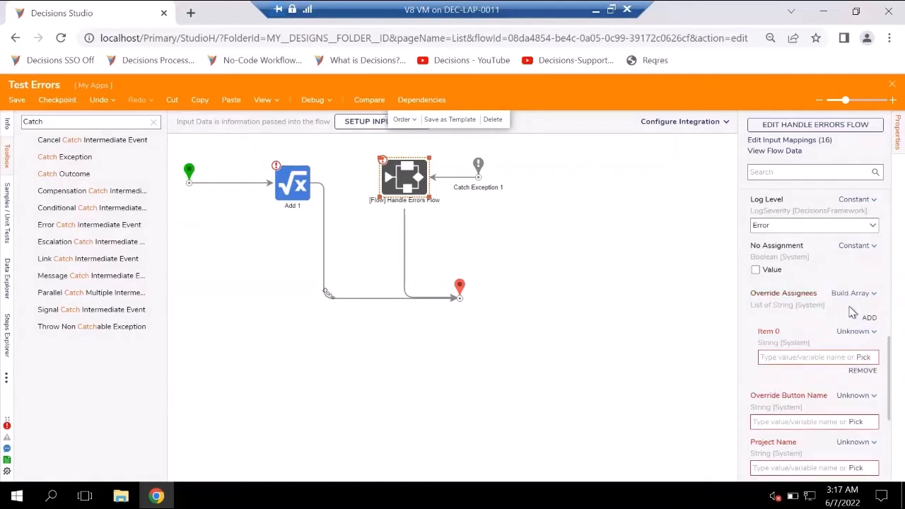
left_click(863, 358)
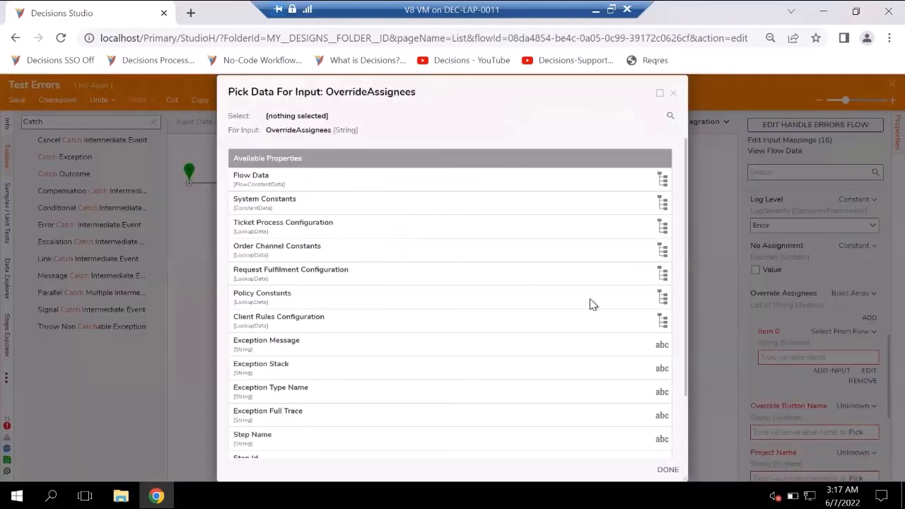
left_click(409, 181)
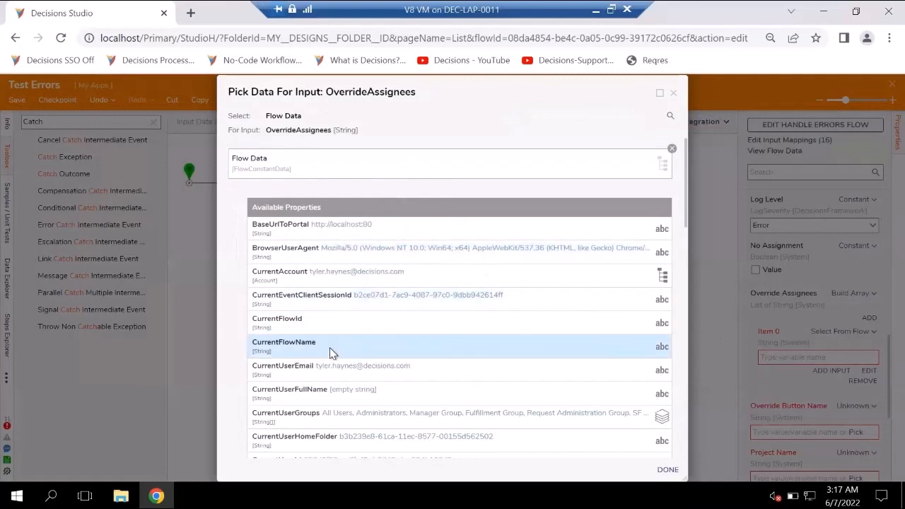
left_click(332, 375)
left_click(667, 470)
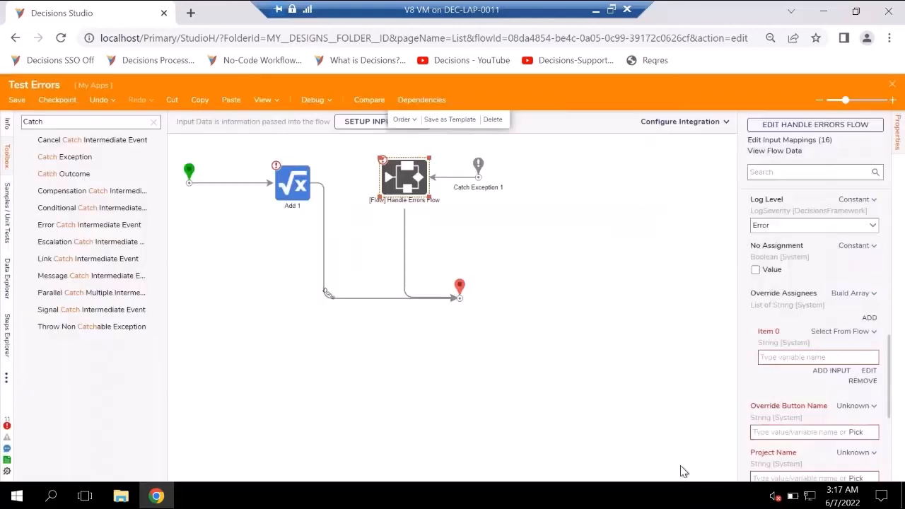
Step: Set Override Button Name to the constant "Fix the Issue" and Project Name to the constant "Error Handling Project"
scroll(803, 388, "down", 2)
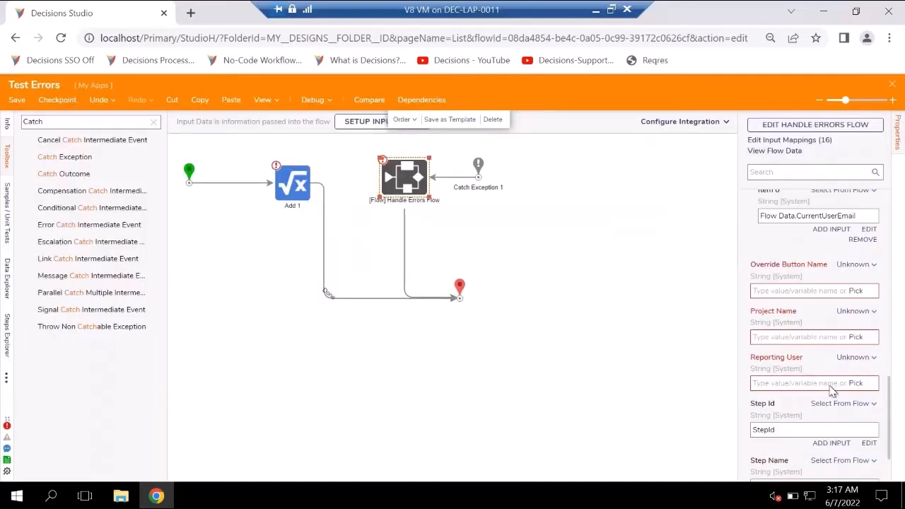
left_click(856, 266)
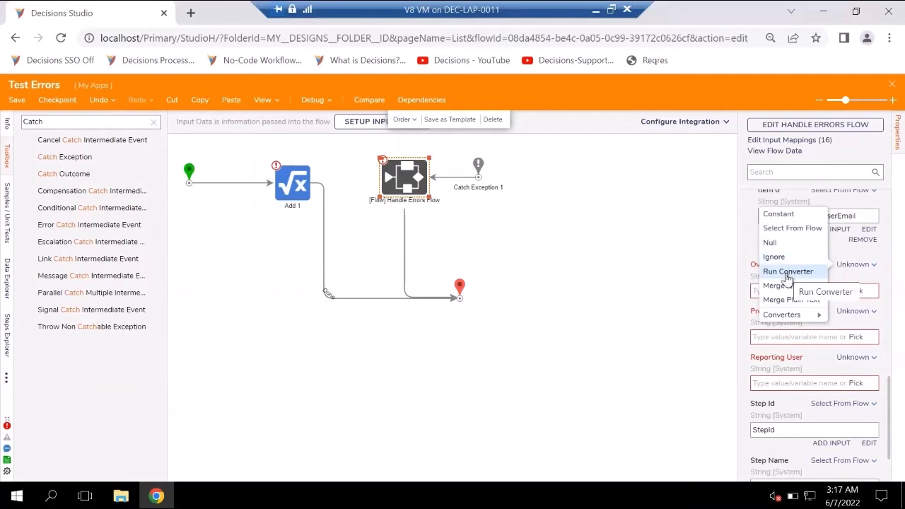
left_click(778, 215)
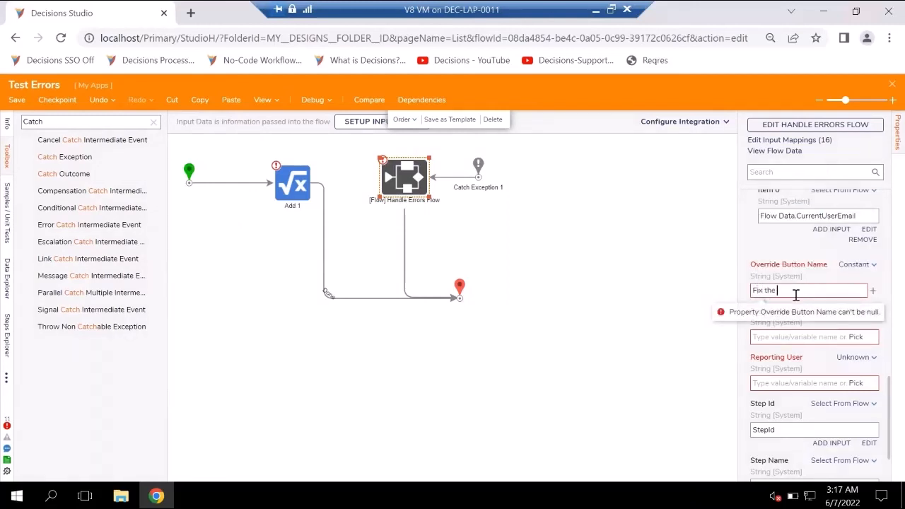
type("Fix the Issue")
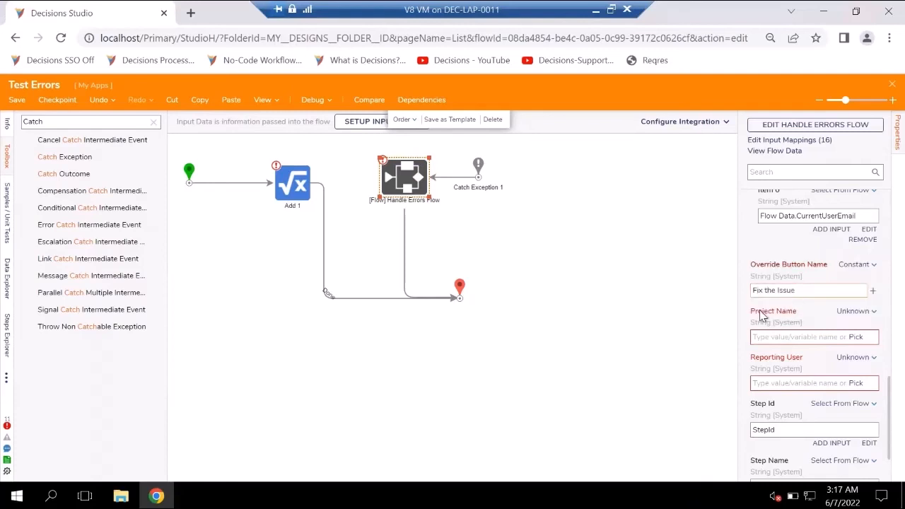
left_click(855, 311)
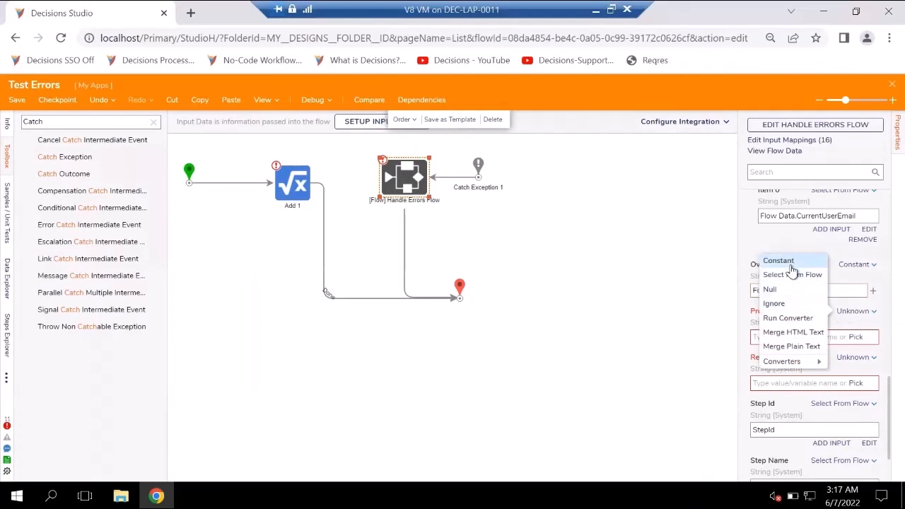
left_click(791, 271)
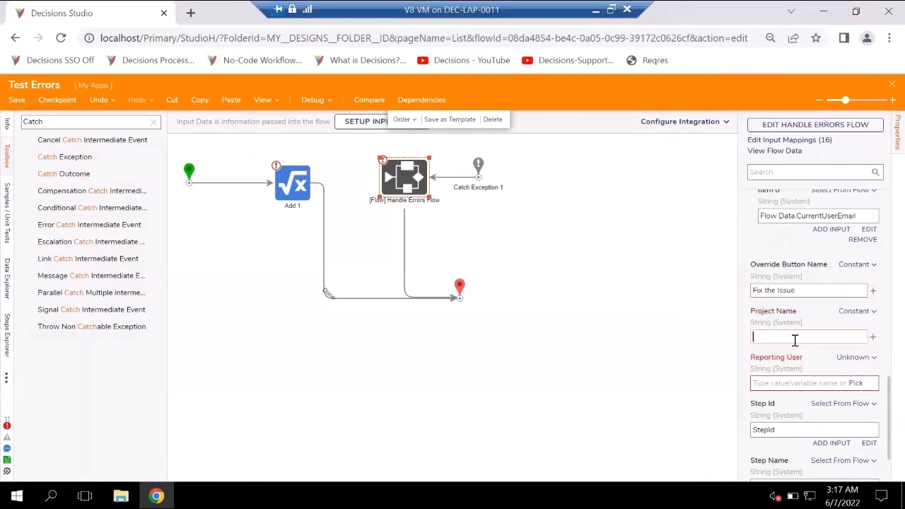
type("Error Handling Project")
Step: Map the Reporting User input to Flow Data.CurrentUserEmail and deselect the Handle Errors Flow step
left_click(856, 383)
left_click(401, 179)
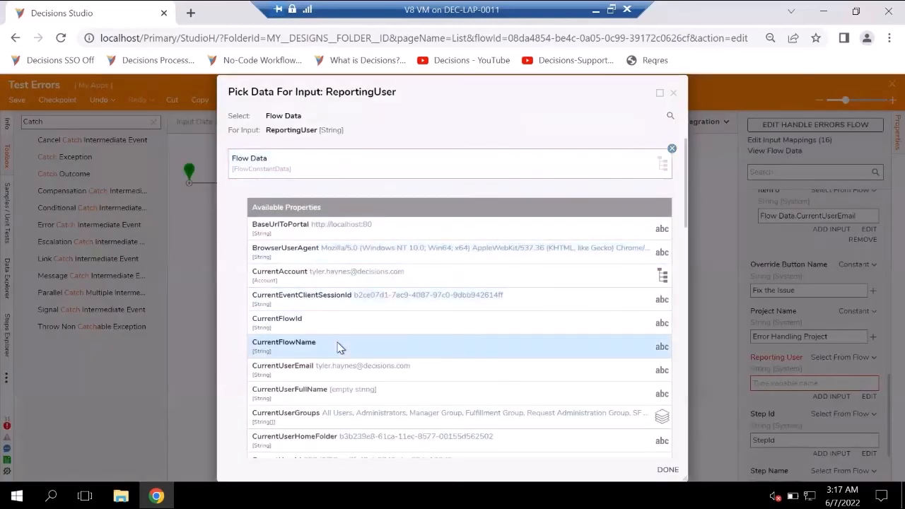
left_click(315, 371)
left_click(666, 469)
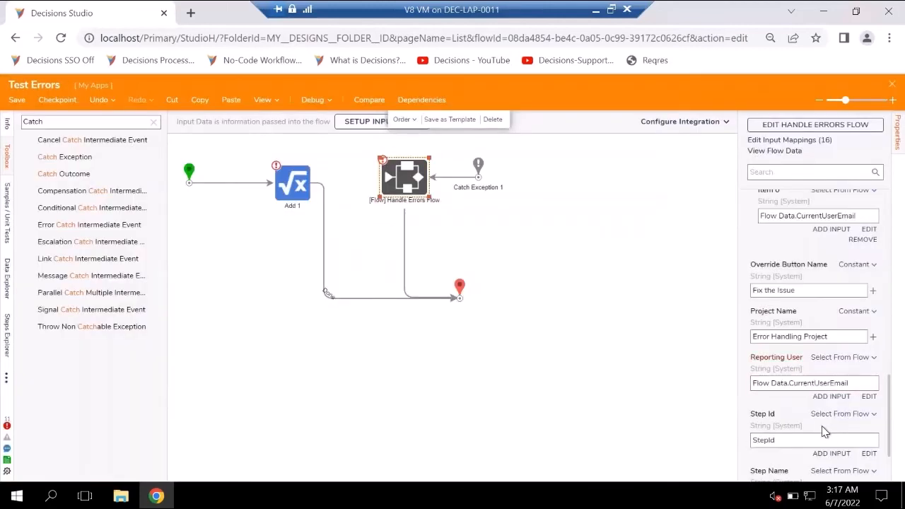
scroll(824, 431, "down", 1)
scroll(763, 428, "up", 4)
left_click(491, 287)
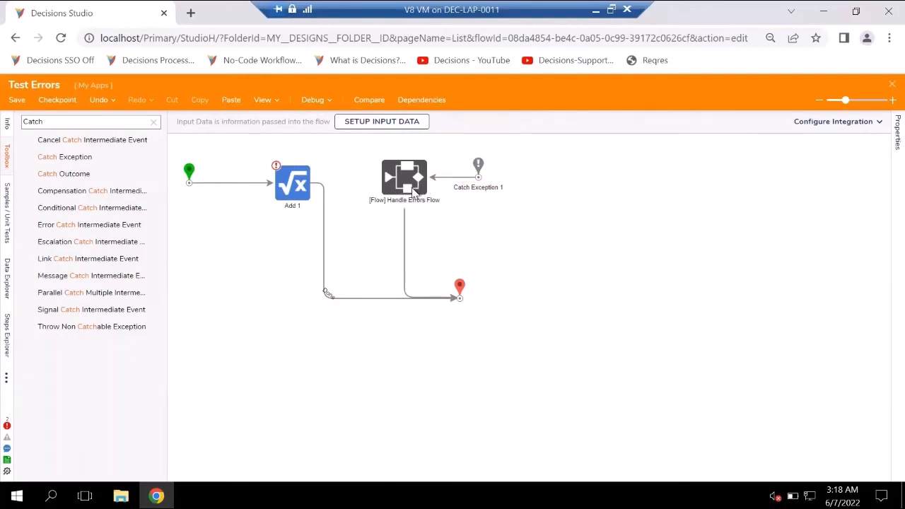
Step: Debug the Test Errors flow, inspect the caught exception in the Error Handling form, and proceed with Fix the Issue
left_click(310, 101)
left_click(417, 238)
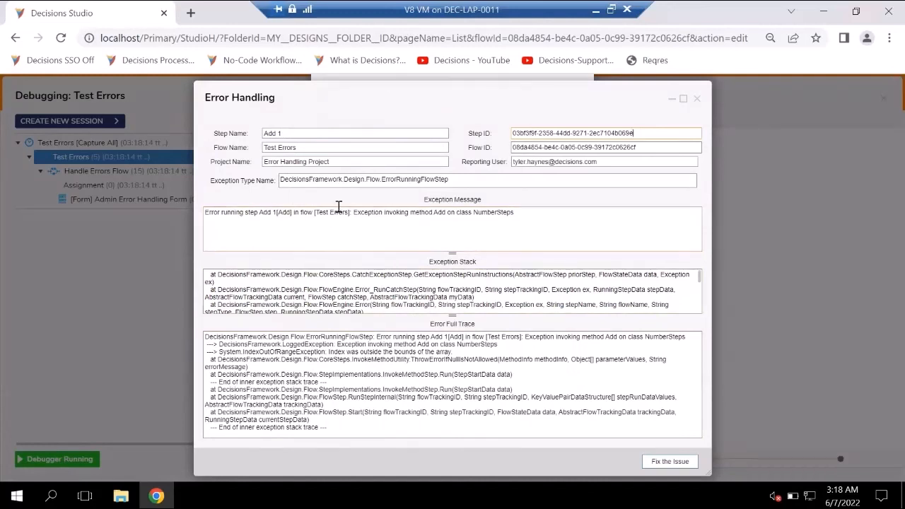
left_click_drag(470, 106, 90, 251)
left_click_drag(390, 216, 505, 182)
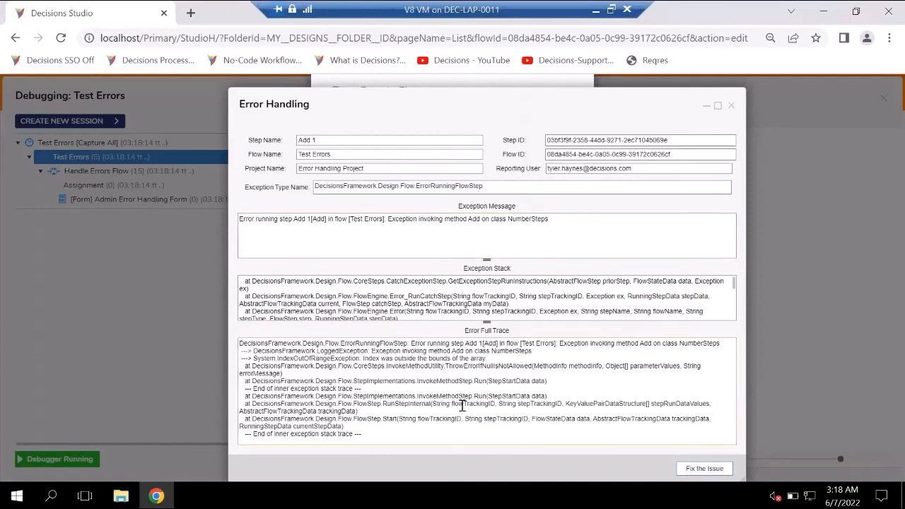
left_click(704, 470)
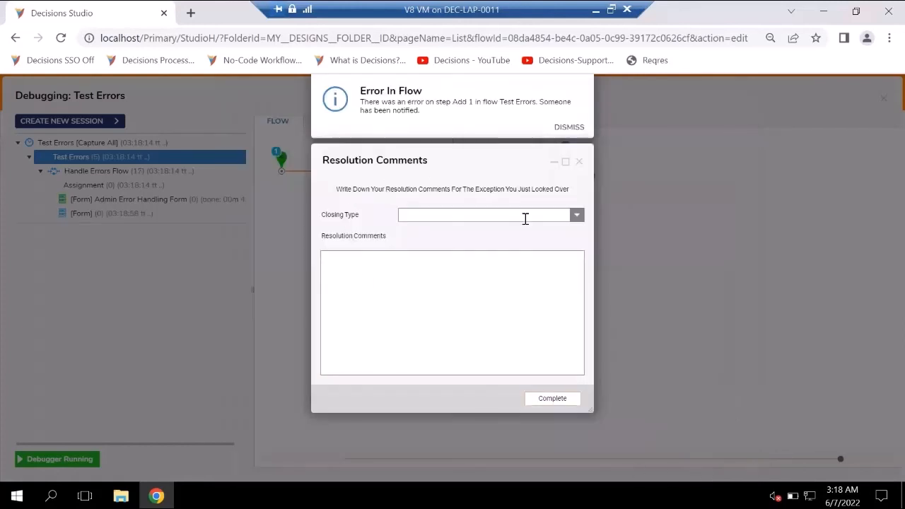
Step: Complete the Resolution Comments form with closing type Fixed and the comment "this is because inputs are not passed in", and exit the debugger
left_click(562, 131)
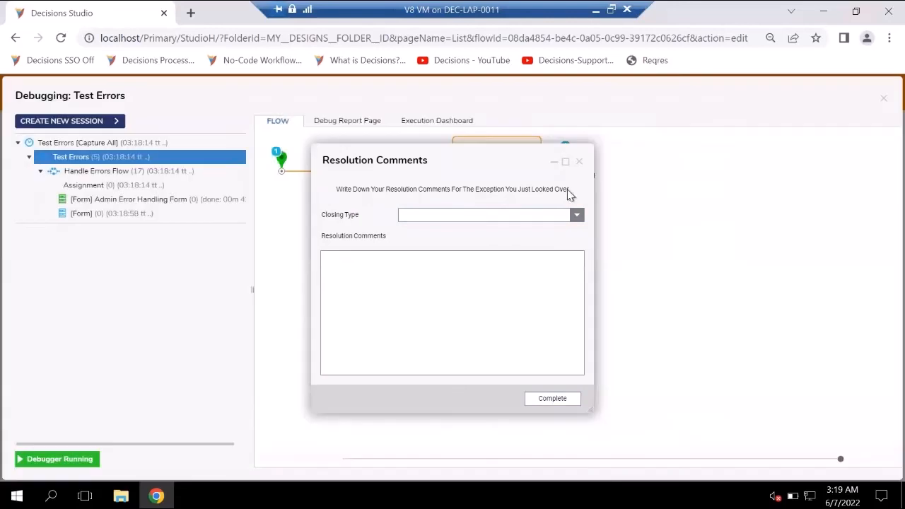
left_click_drag(456, 169, 334, 107)
left_click(454, 153)
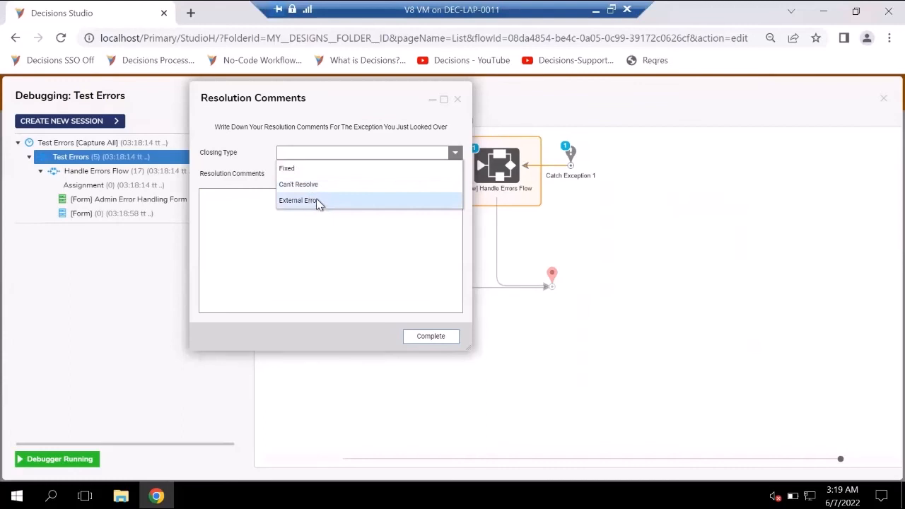
left_click(316, 176)
left_click(298, 219)
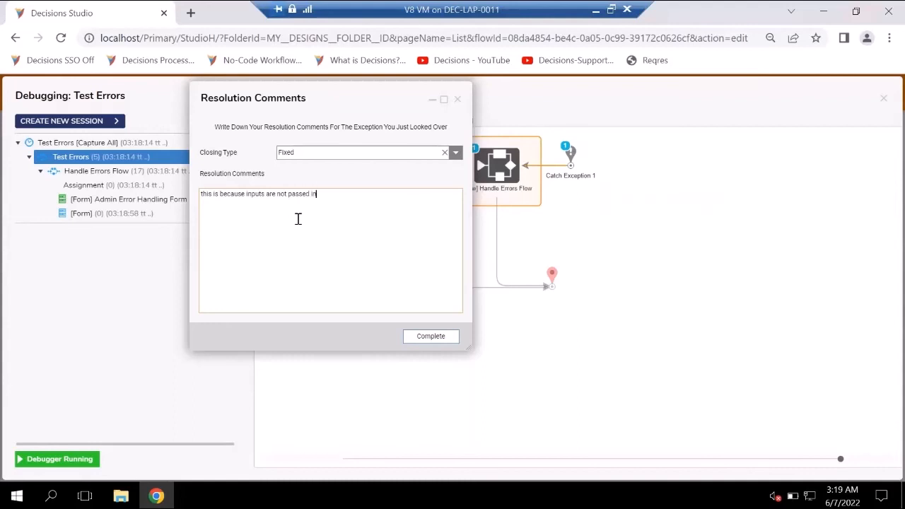
left_click(433, 337)
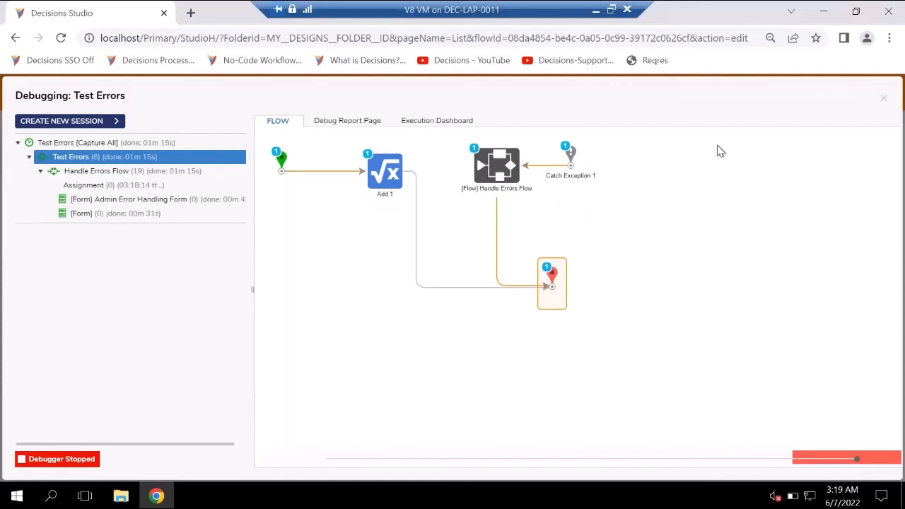
left_click(880, 103)
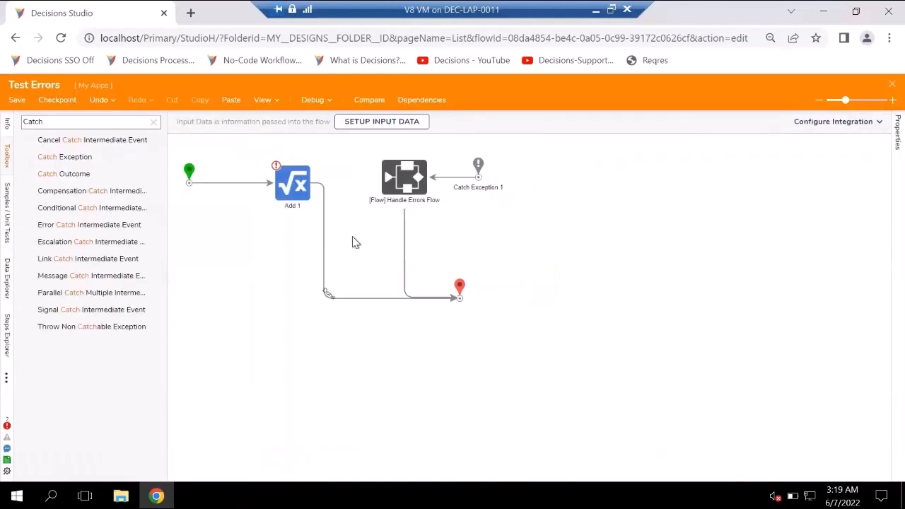
Step: Set the Add 1 step's Value1 input to the constant 10 and give Value2 a constant value too
left_click(308, 193)
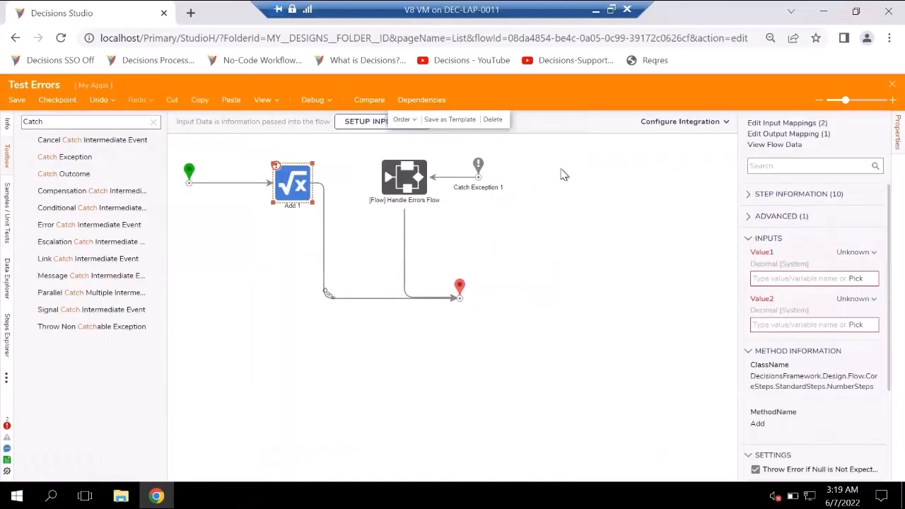
left_click(855, 251)
left_click(779, 215)
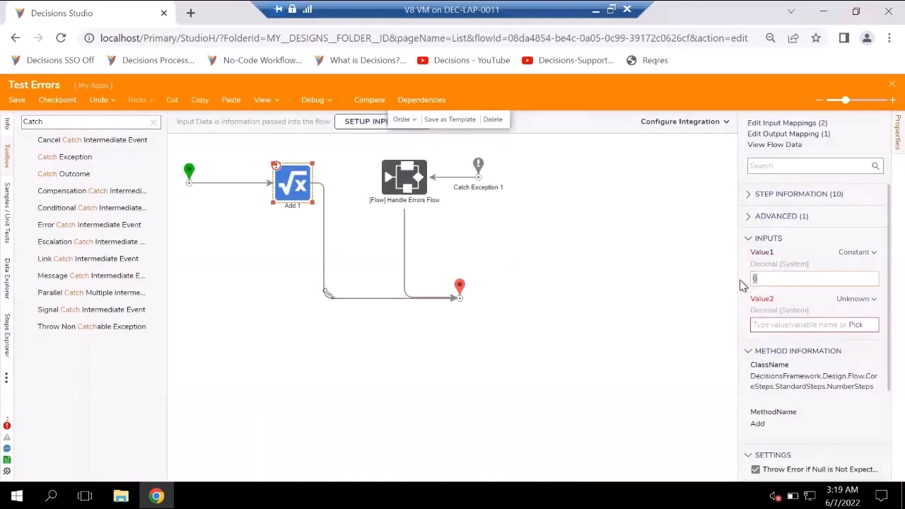
type("10")
left_click(856, 299)
left_click(777, 263)
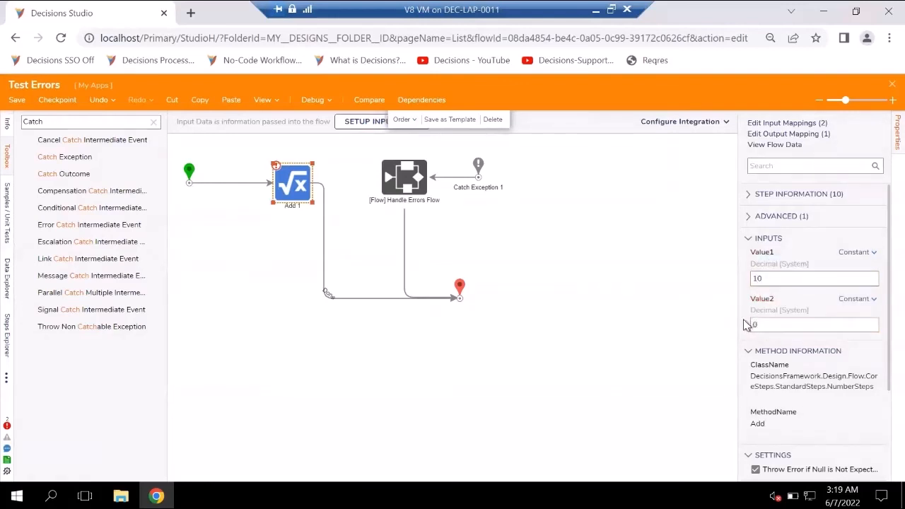
left_click(755, 326)
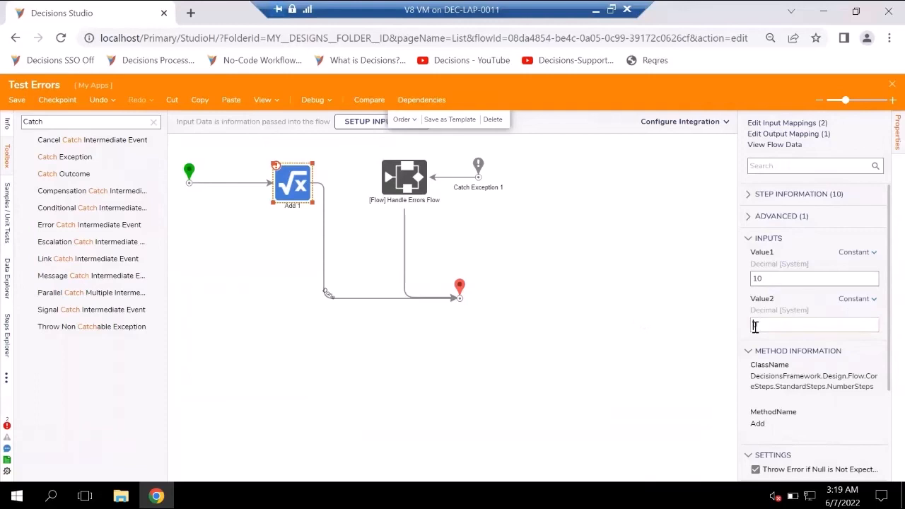
left_click(581, 322)
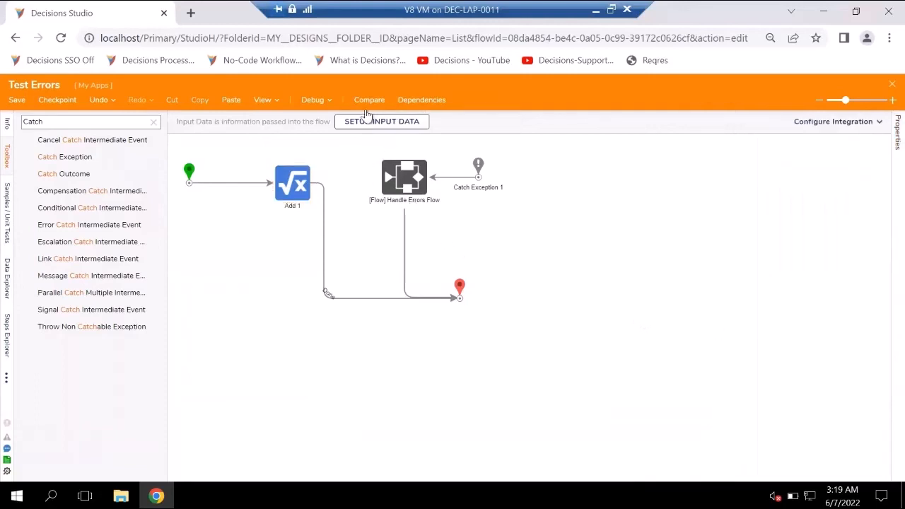
Step: Debug the flow again, view the Add 1 step's output data, and return to the flow designer
left_click(312, 100)
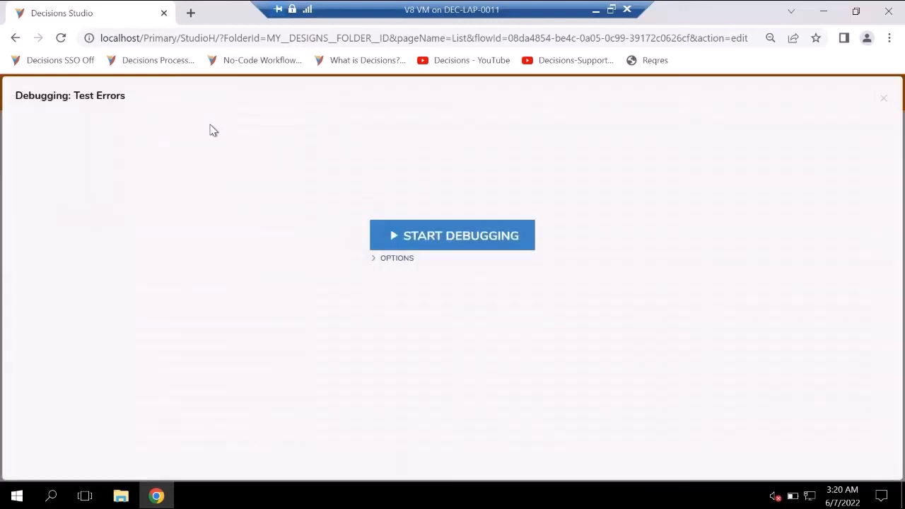
left_click(424, 237)
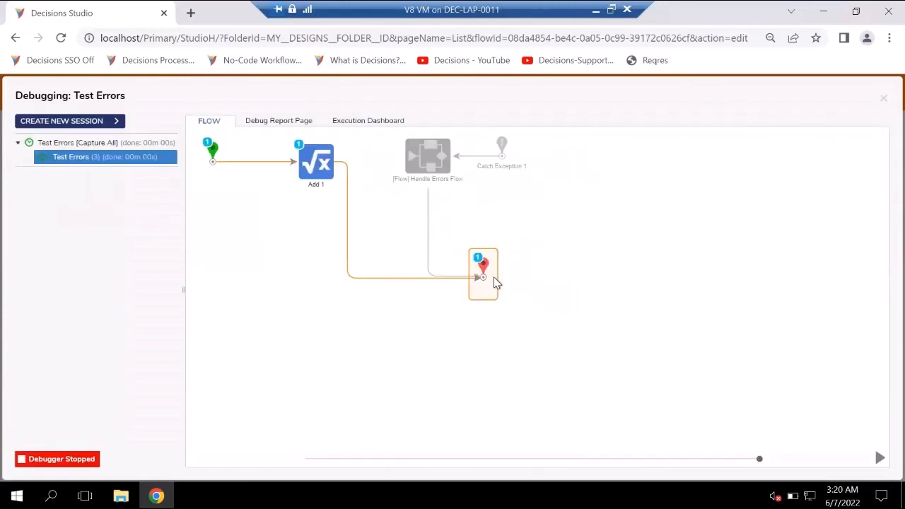
left_click(318, 173)
left_click(380, 188)
left_click(490, 196)
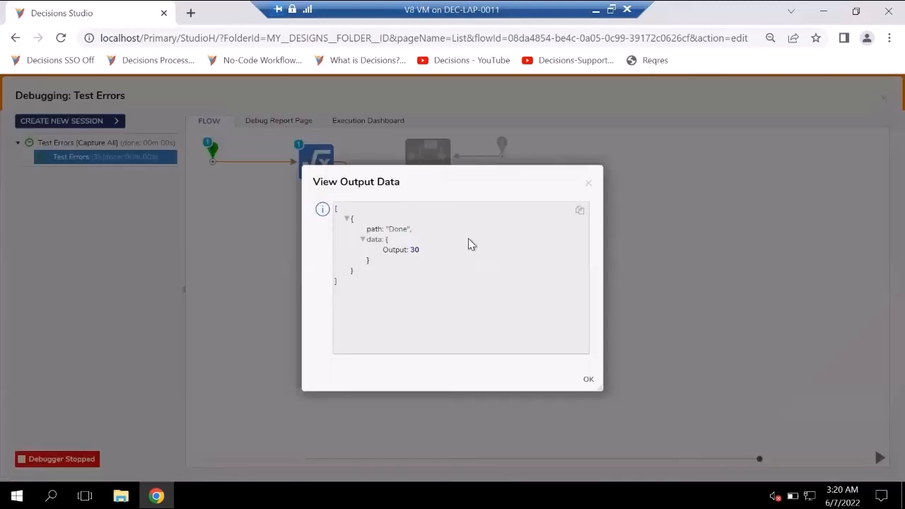
left_click(587, 184)
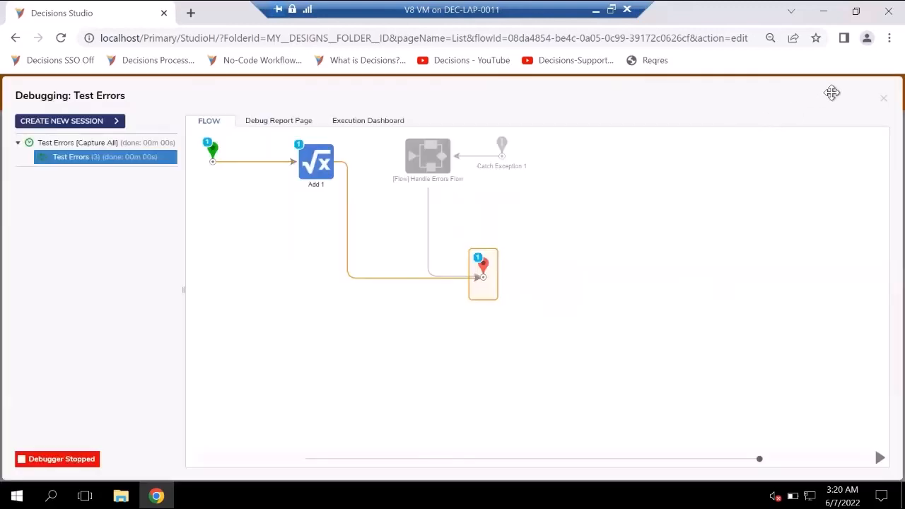
left_click(881, 101)
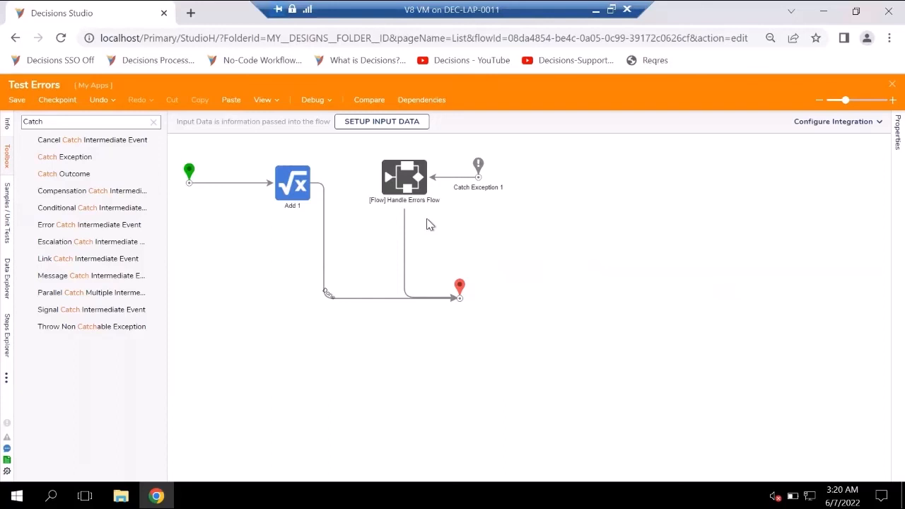
Step: Find the Log step in the toolbox and add it to the flow just below the Handle Errors Flow step
double_click(62, 122)
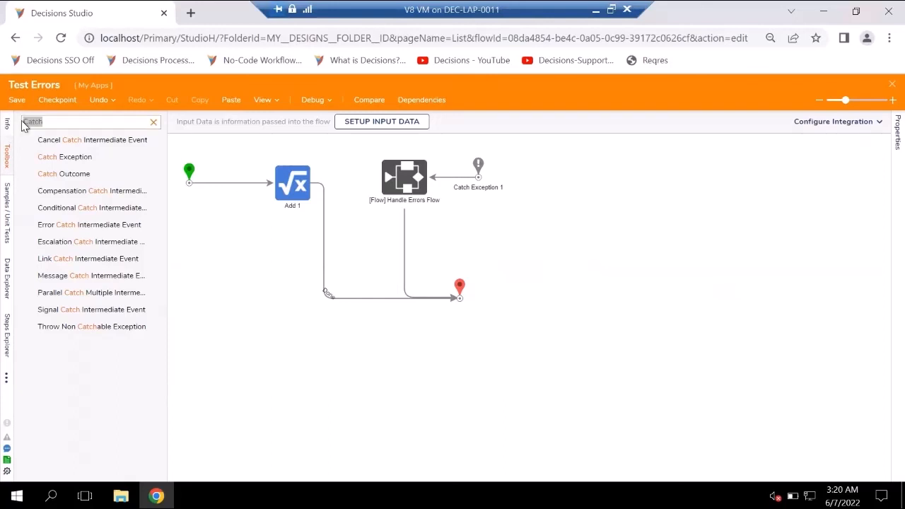
type("Log")
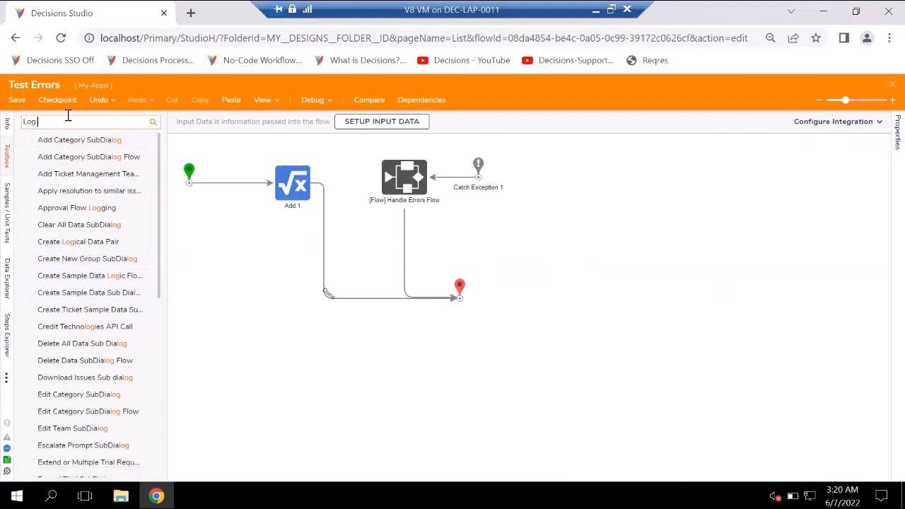
type("p")
left_click_drag(54, 127, 42, 128)
key("BackSpace")
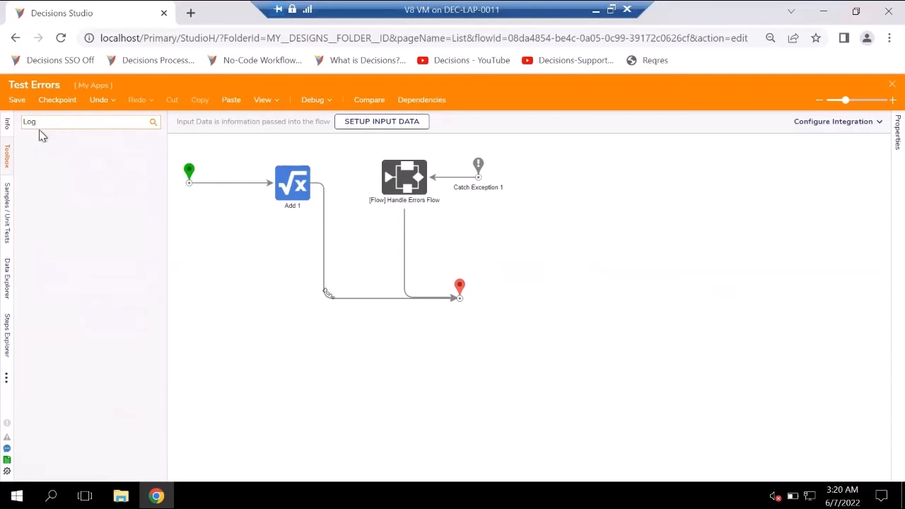
scroll(67, 305, "down", 5)
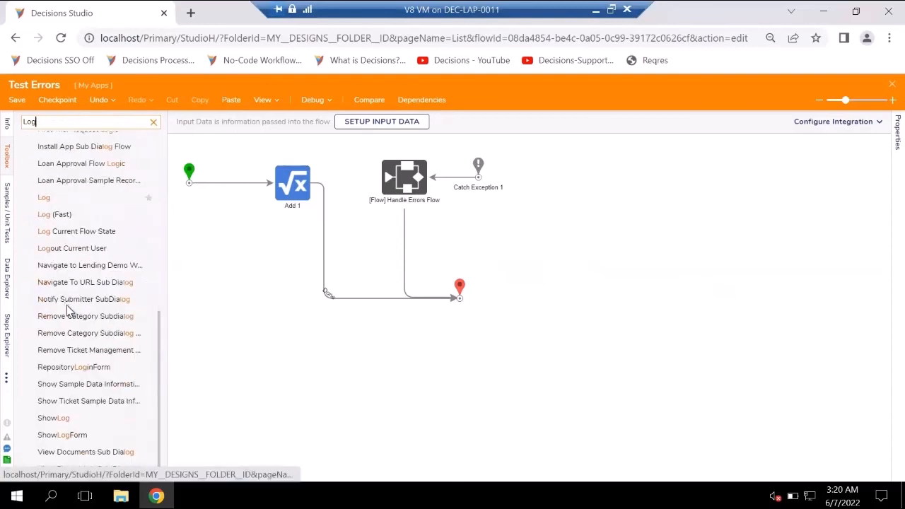
left_click_drag(49, 197, 428, 231)
Step: Delete the Handle Errors Flow step, dismiss the warning, and move the Log step into its place
left_click(415, 190)
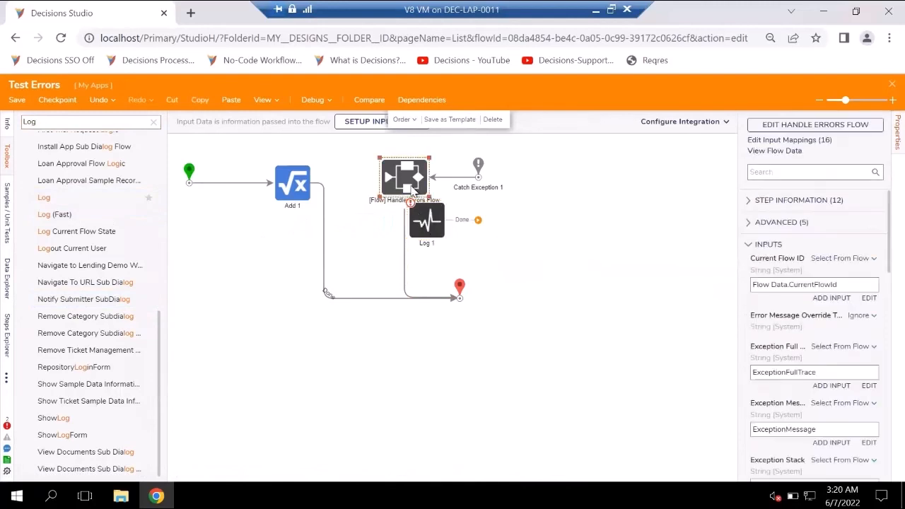
key("Delete")
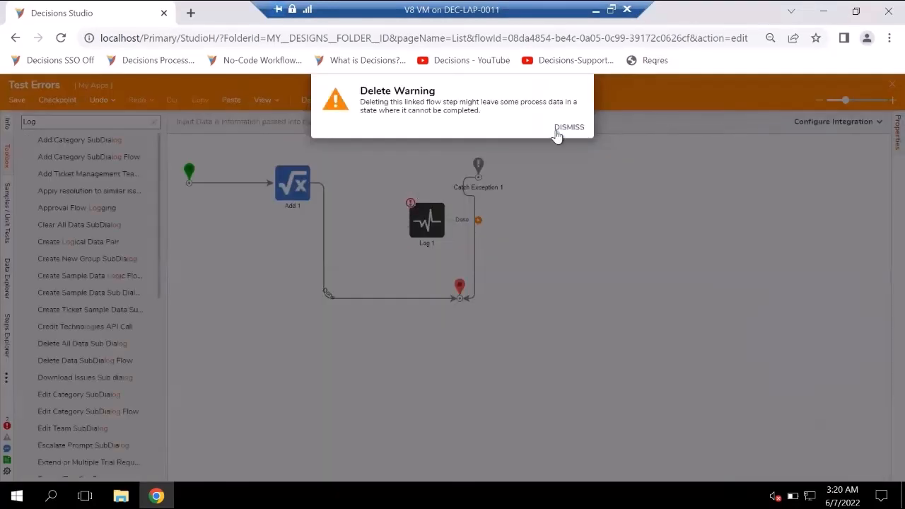
left_click(570, 124)
left_click_drag(415, 204, 399, 166)
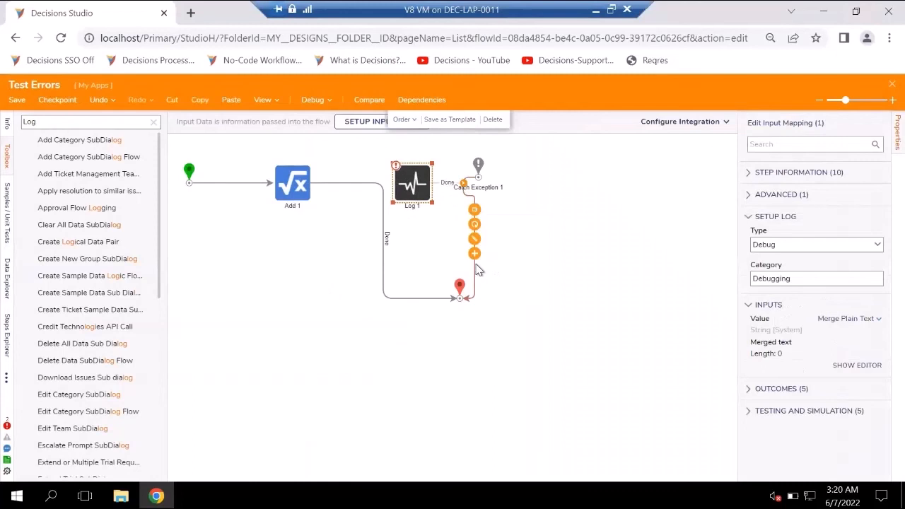
Step: Connect Catch Exception 1 to Log 1 and Log 1's Done outcome to the end step, and align the catch step beside Log 1
left_click(461, 297)
left_click_drag(461, 297, 412, 180)
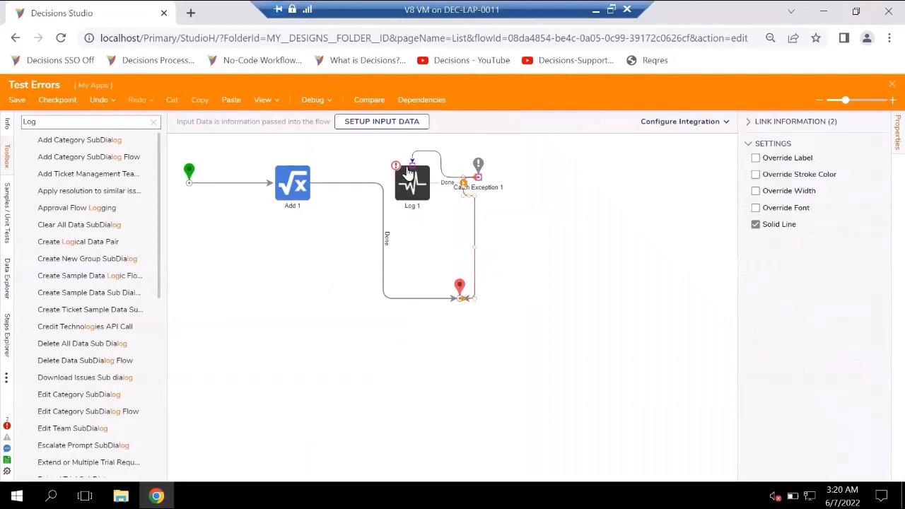
left_click_drag(464, 190, 458, 300)
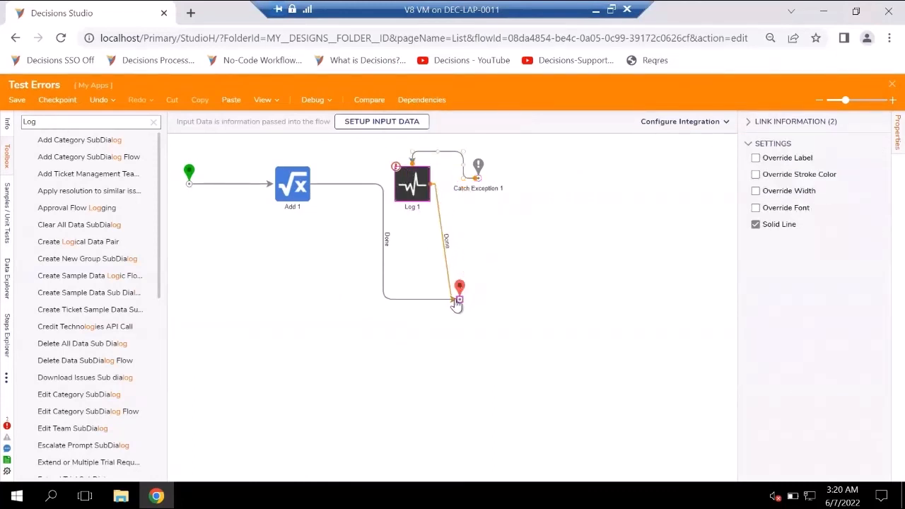
left_click_drag(479, 170, 500, 169)
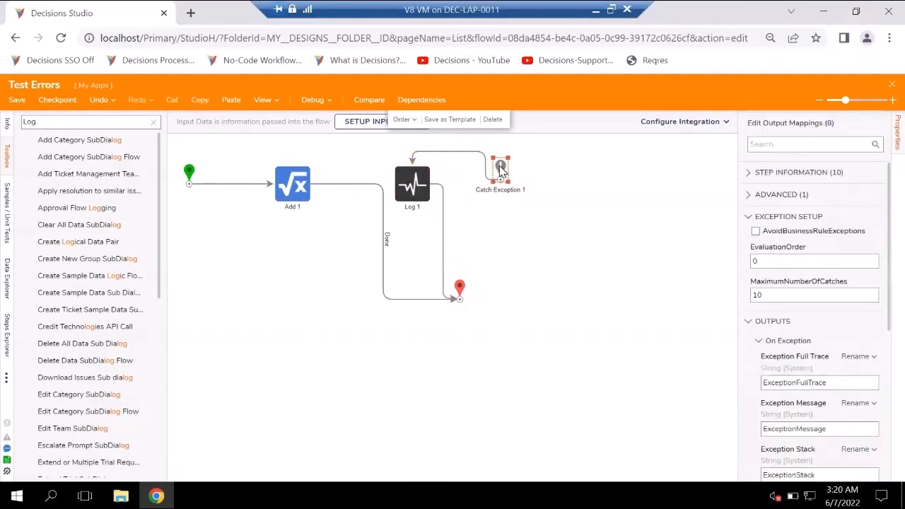
left_click(412, 180)
left_click_drag(412, 178, 431, 199)
left_click_drag(500, 187, 484, 206)
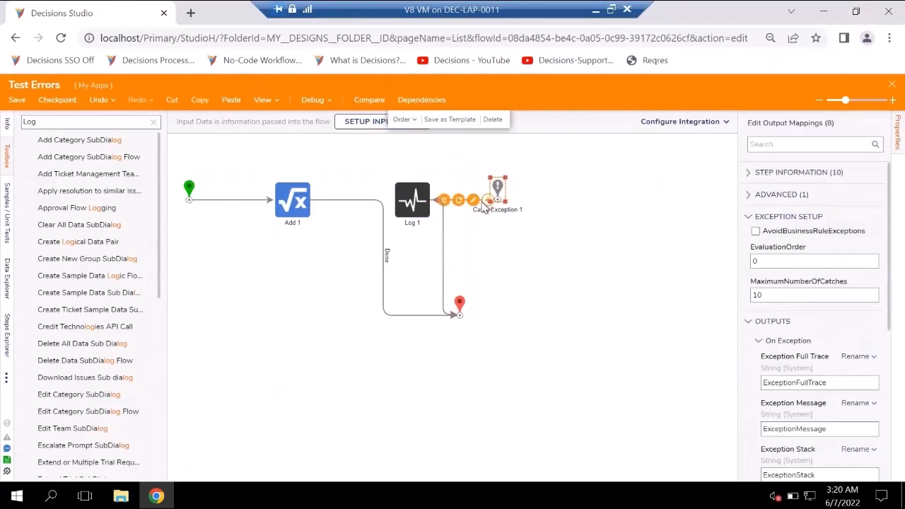
Step: Set the Log 1 step's log type to Error
left_click(417, 203)
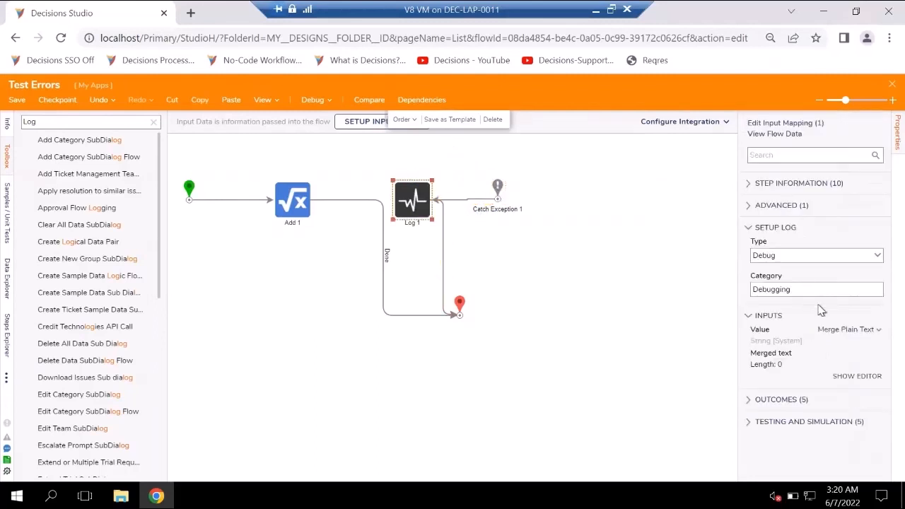
left_click(877, 258)
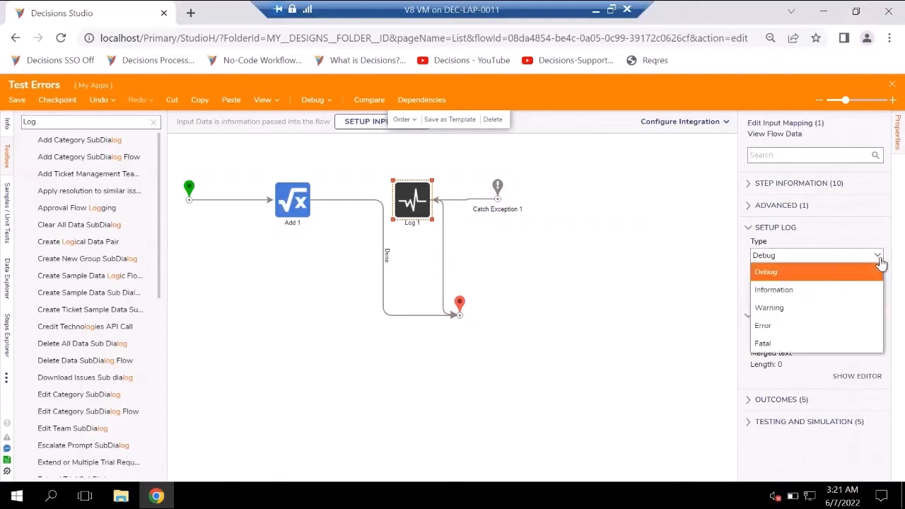
left_click(801, 333)
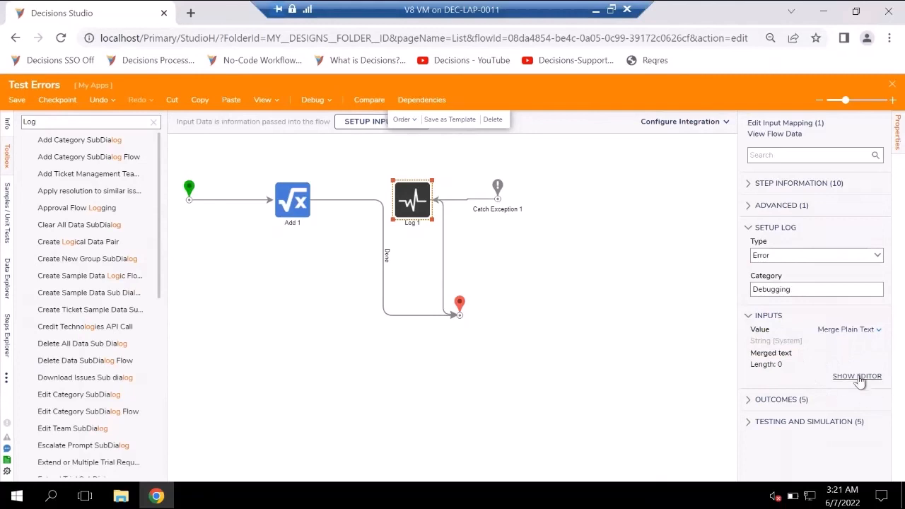
Step: Begin Log 1's merged text value with "This Error is caused by" followed by the CurrentUserEmail flow data
left_click(858, 377)
type("Ths")
key("BackSpace")
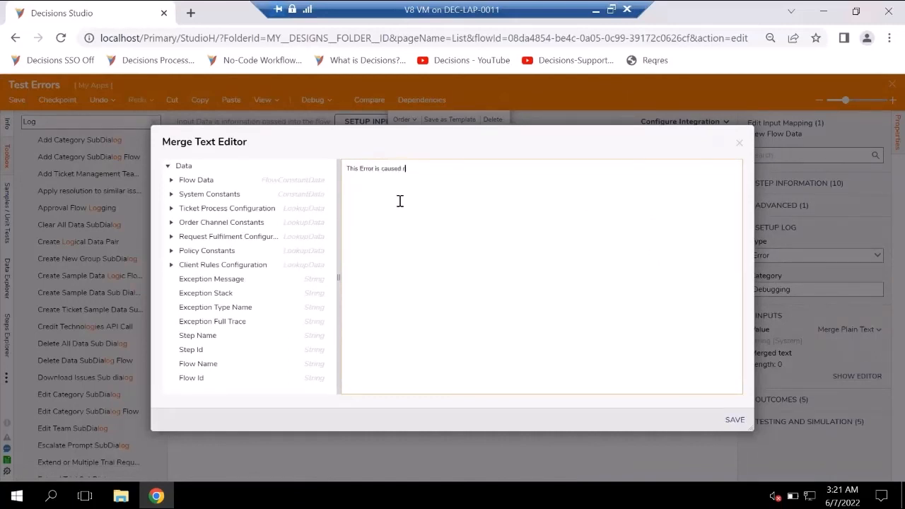
type("is Error is caused by")
left_click(171, 179)
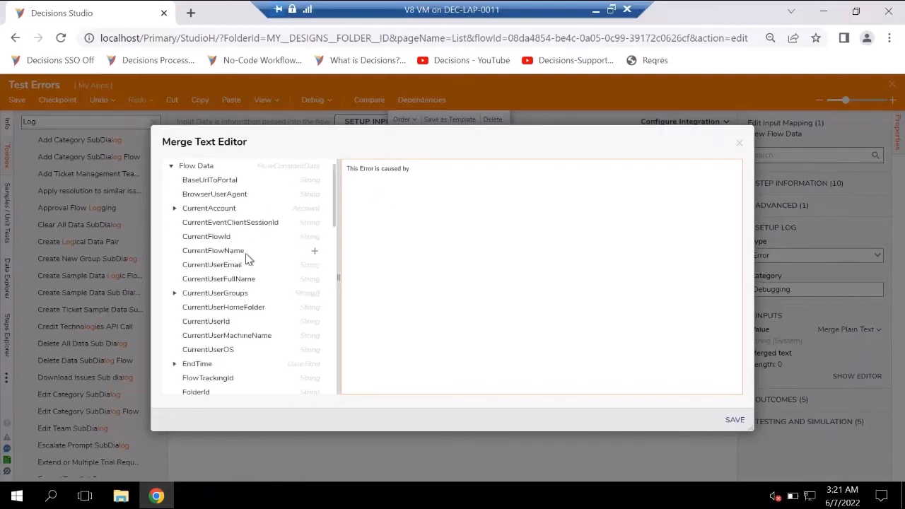
left_click(315, 266)
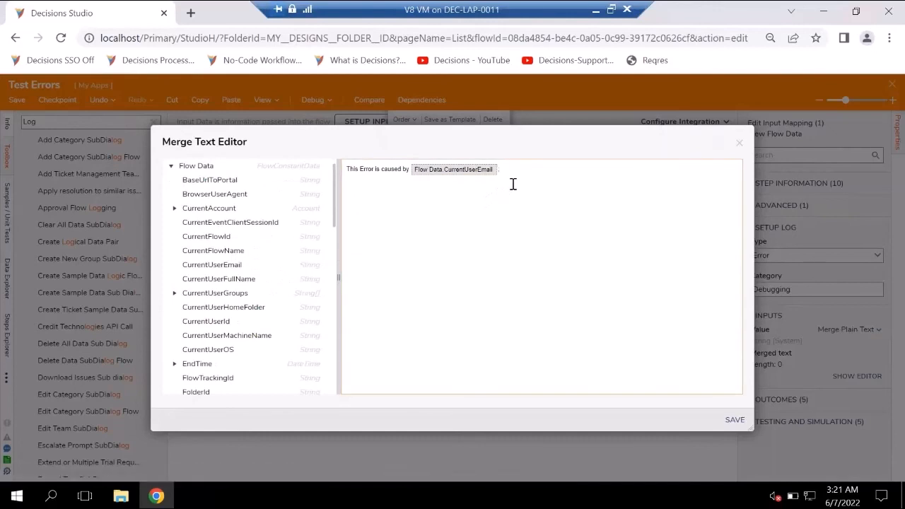
Step: Add a "Message:" line followed by the Exception Message value to the merged text and save it
type("Message:")
scroll(251, 353, "down", 5)
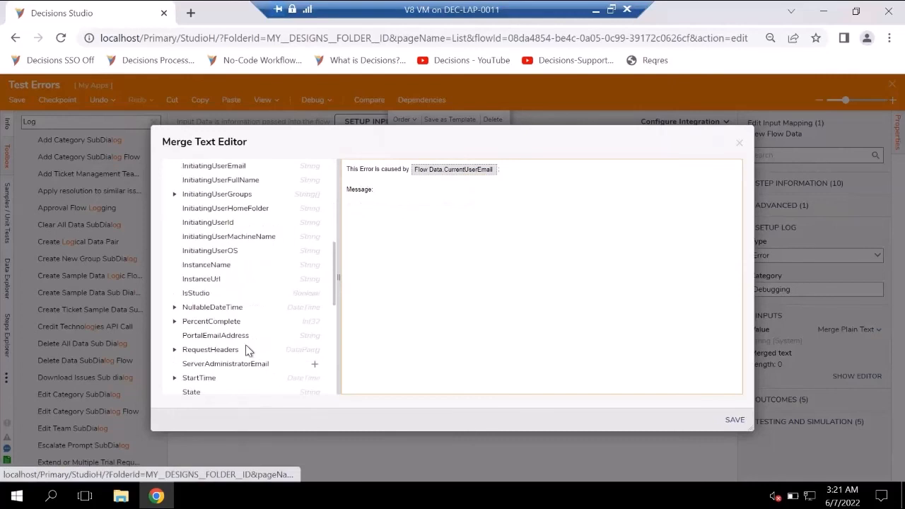
scroll(228, 349, "down", 8)
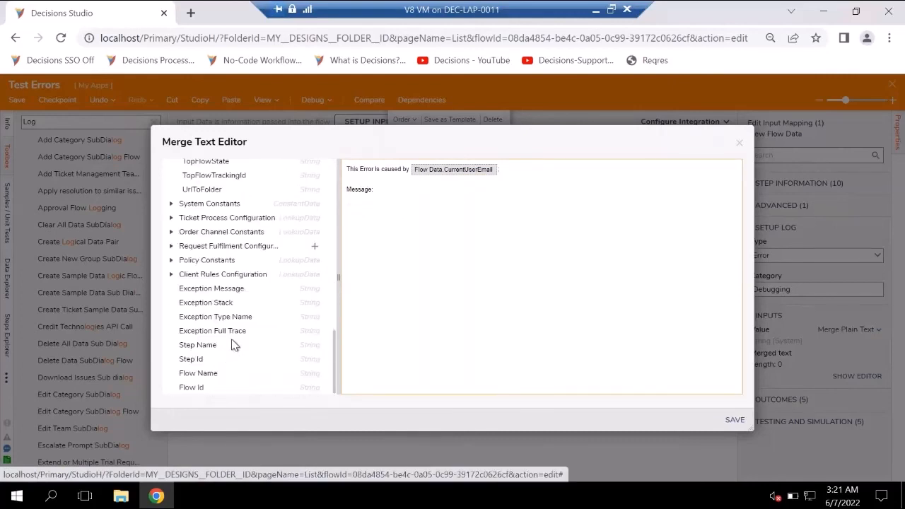
left_click(316, 296)
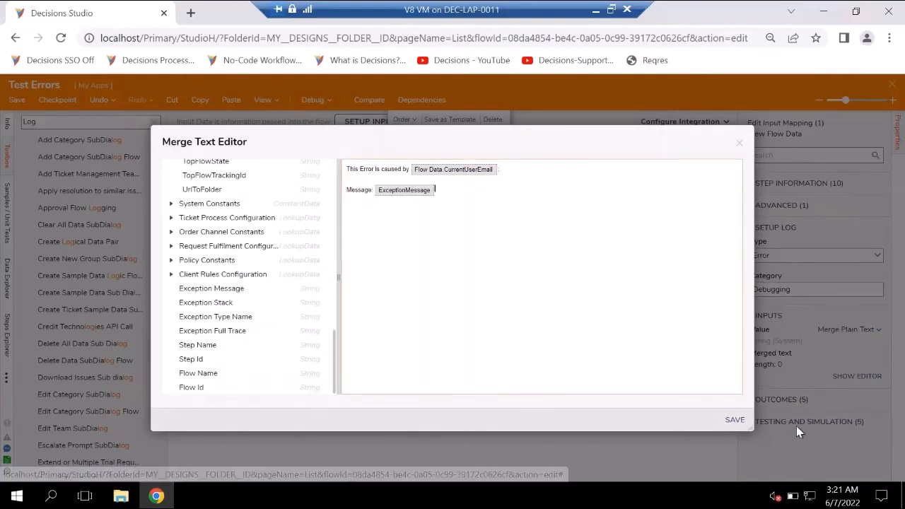
left_click(734, 420)
left_click(517, 356)
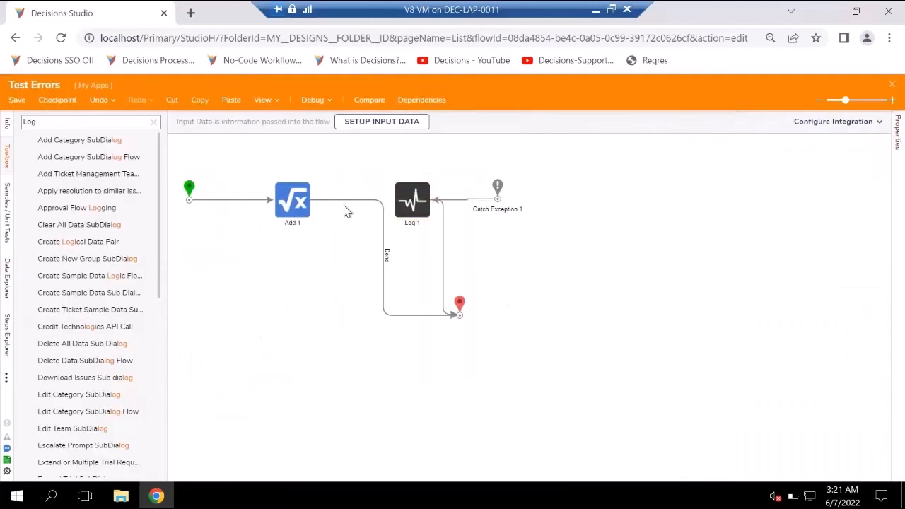
Step: Run the Test Errors flow in the debugger and close the debugging session
left_click(301, 110)
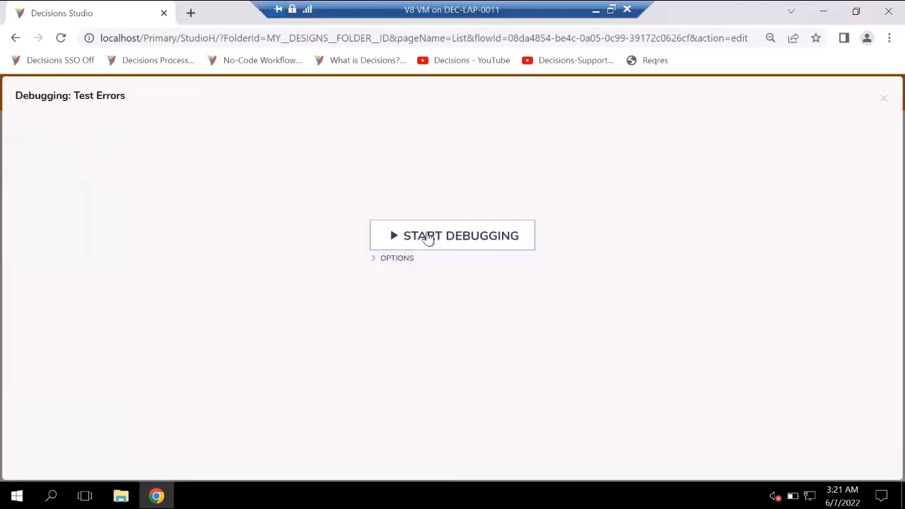
left_click(426, 236)
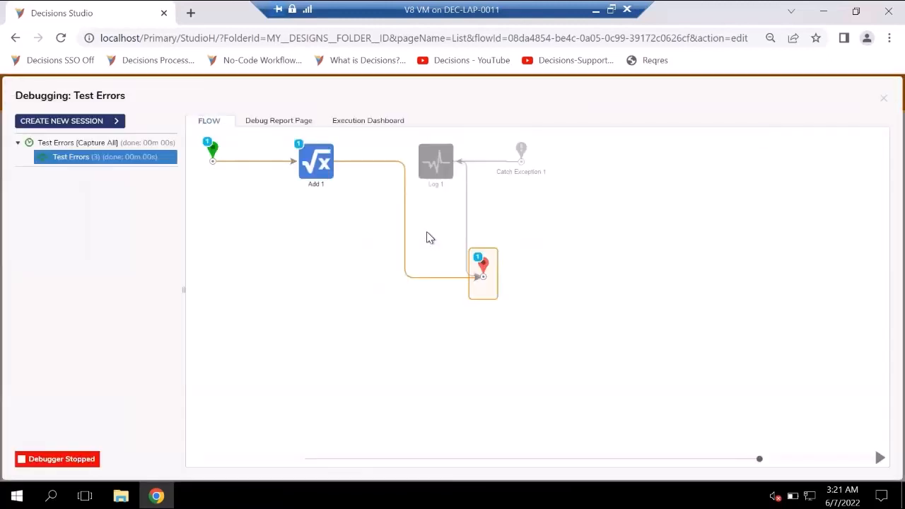
left_click(884, 100)
Step: Clear the constant values of Value1 and Value2 in the Add 1 step
left_click(303, 215)
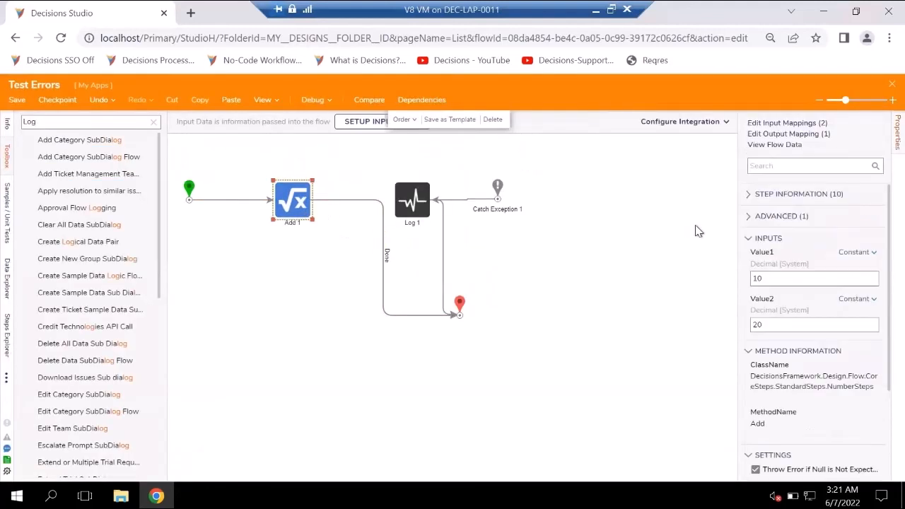
left_click(859, 252)
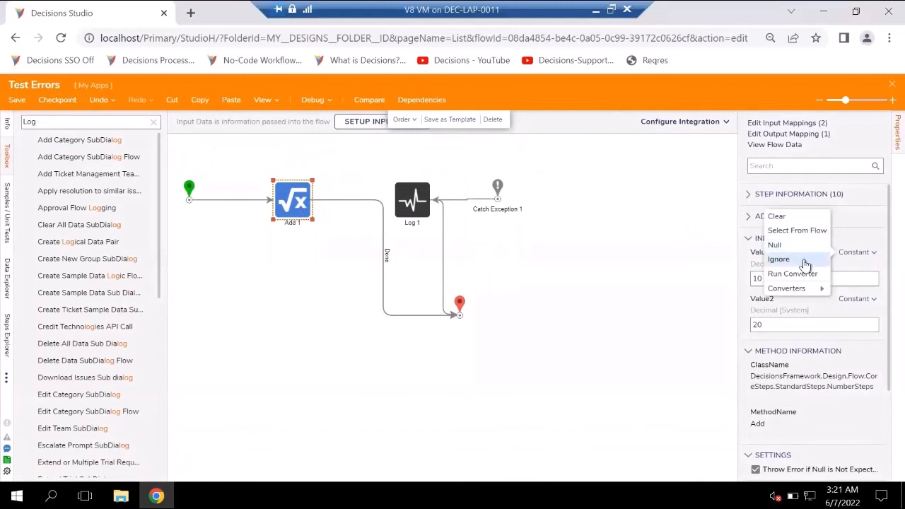
left_click(790, 217)
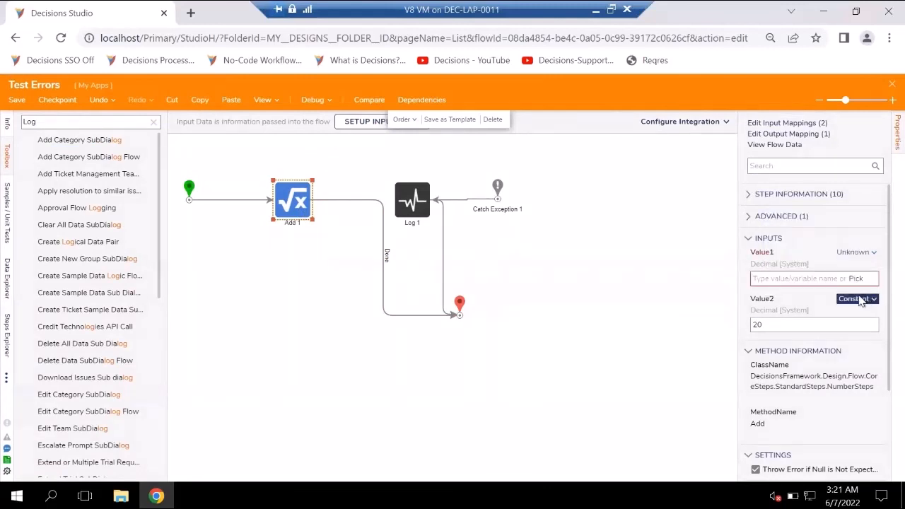
left_click(857, 299)
left_click(784, 260)
left_click(504, 254)
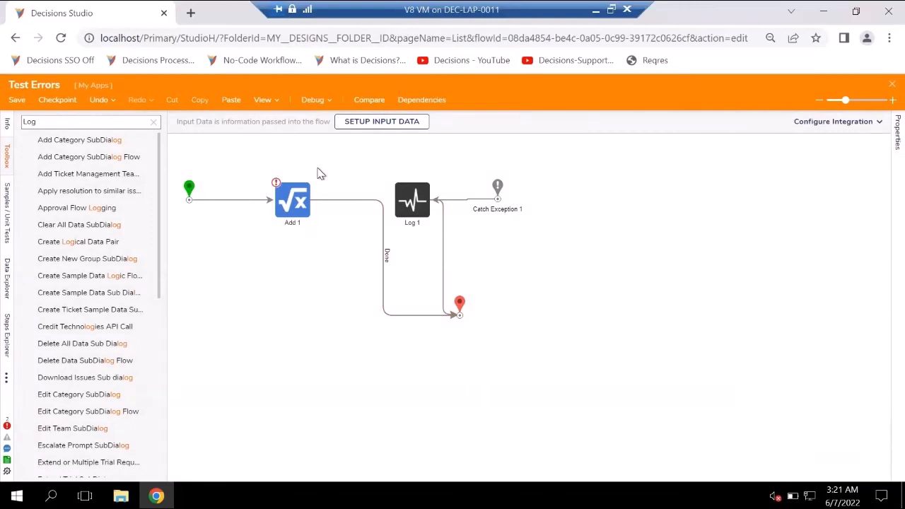
Step: Debug the flow with the cleared inputs and view Log 1's output data
left_click(313, 100)
left_click(488, 238)
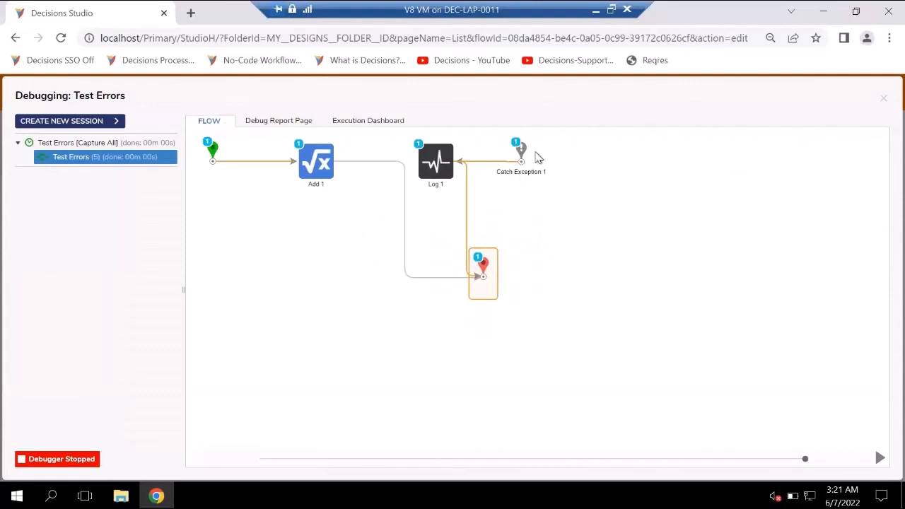
left_click(444, 165)
left_click(513, 178)
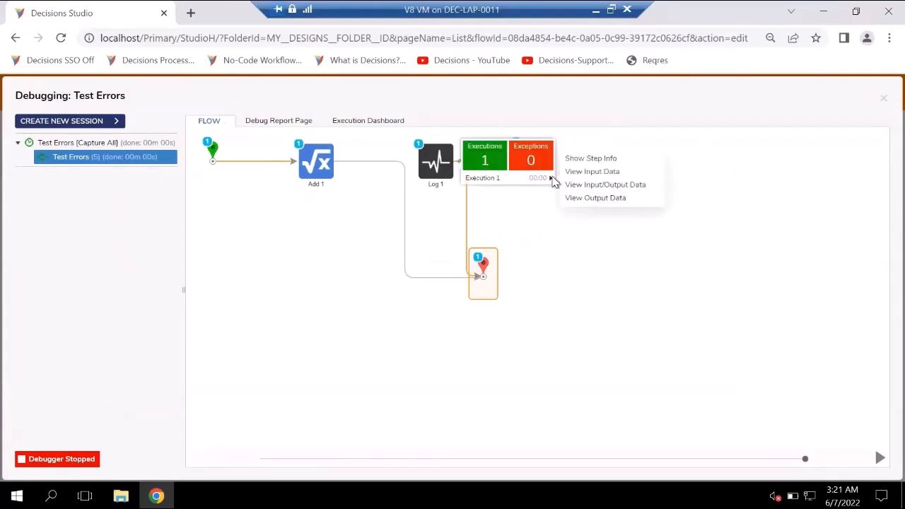
left_click(602, 198)
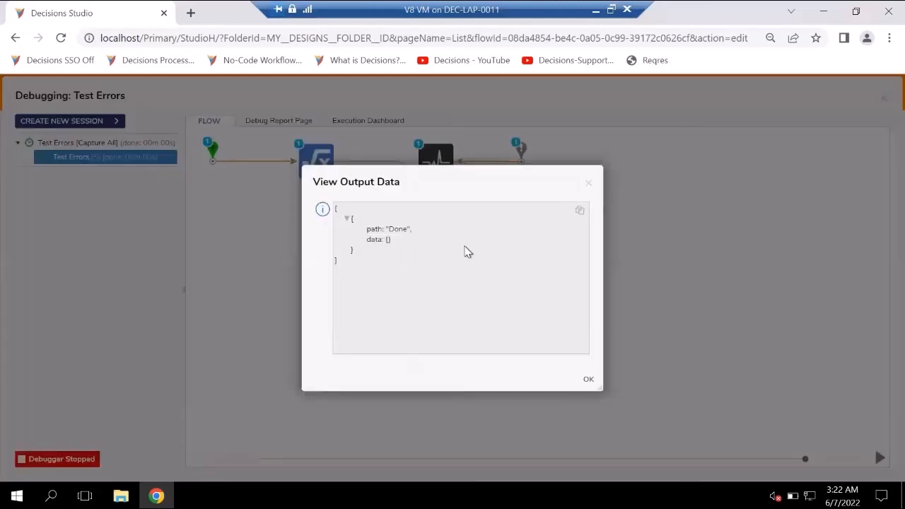
left_click(588, 184)
Step: View Log 1's input data, enlarging the window to read the full merged error text
left_click(549, 180)
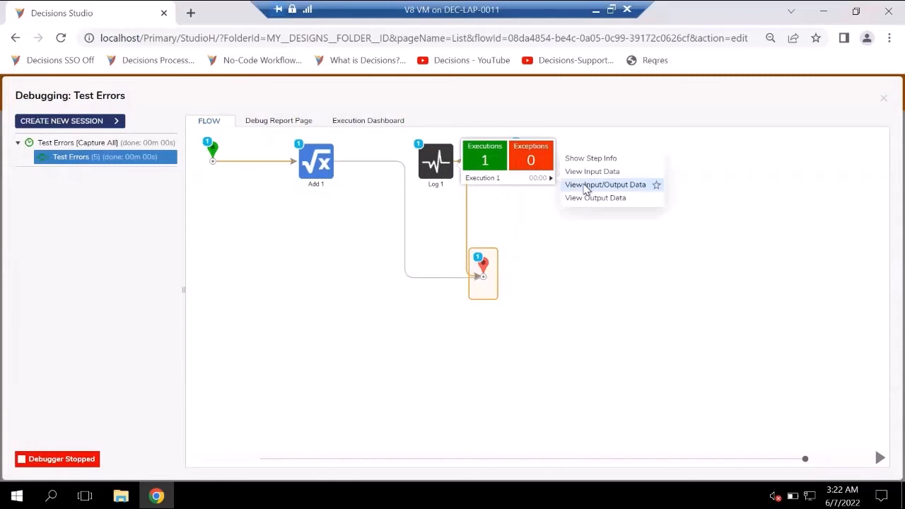
left_click(586, 174)
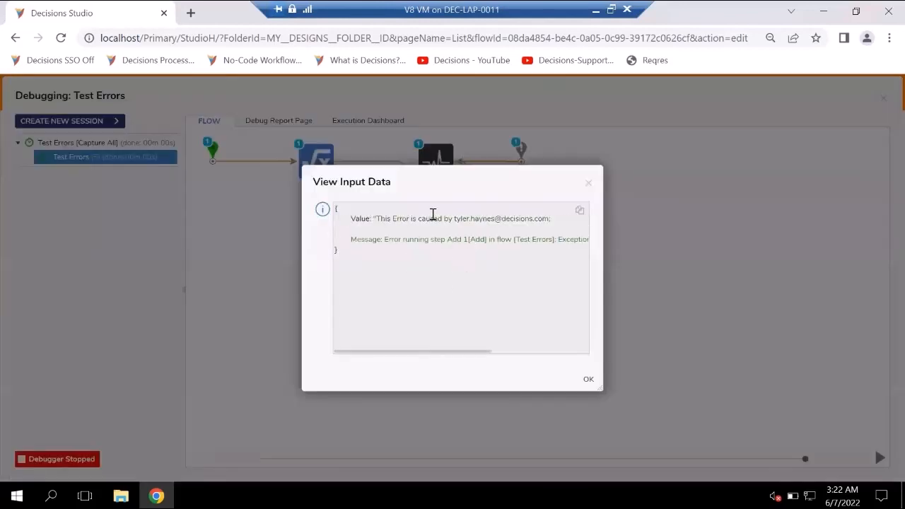
left_click_drag(454, 218, 549, 219)
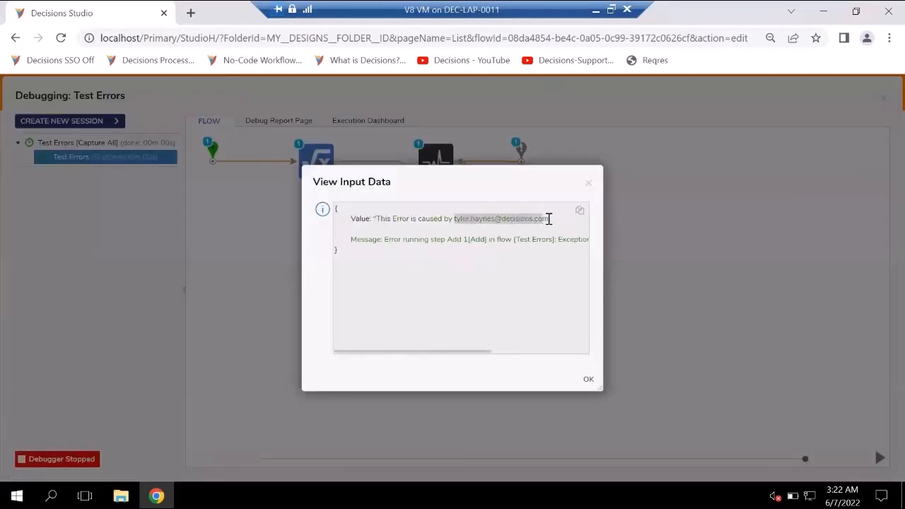
left_click_drag(600, 388, 862, 417)
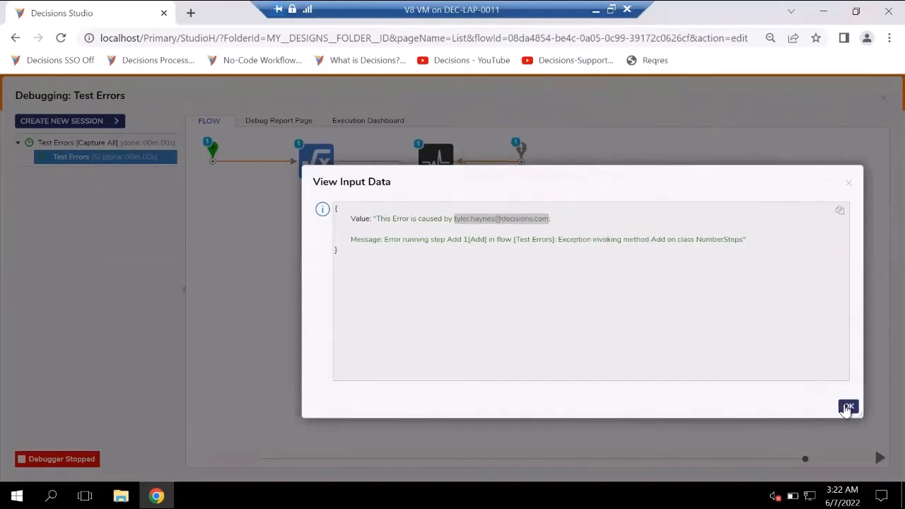
left_click(848, 406)
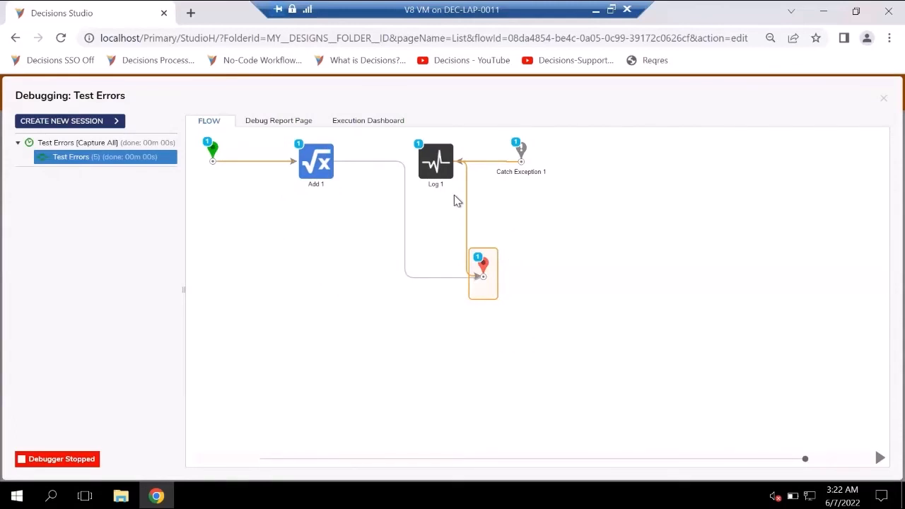
Step: Close the debugger and the Test Errors flow designer, saving the changes
left_click(882, 99)
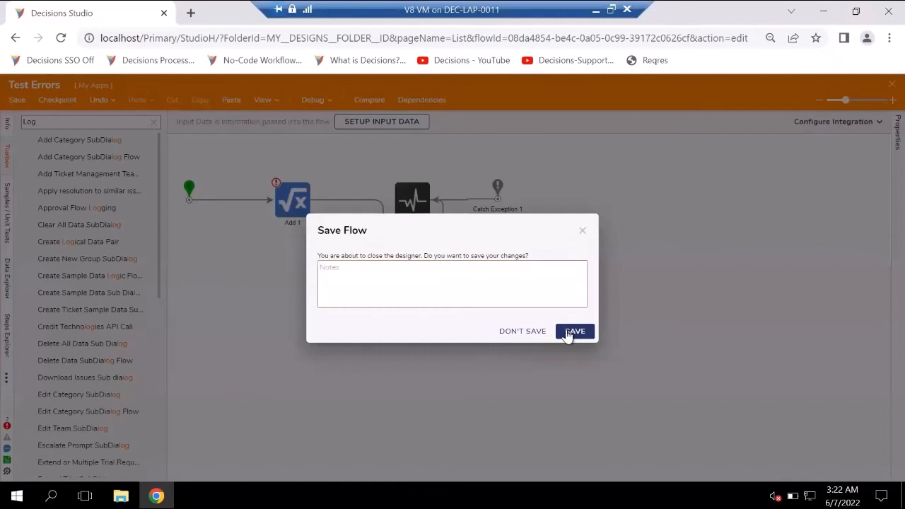
left_click(568, 332)
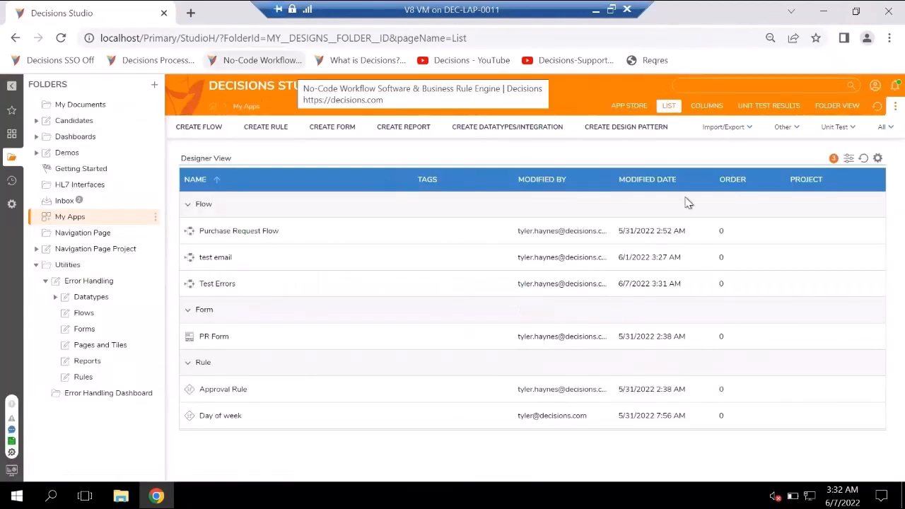
Step: Examine the 6/7/2022 ticket data on the Error Handling Dashboard and its Test Errors reported error
left_click(77, 396)
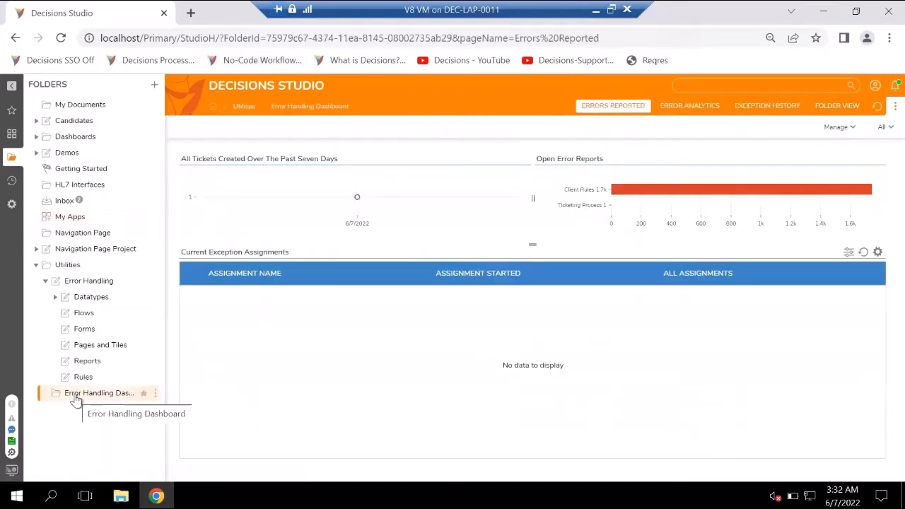
left_click(357, 198)
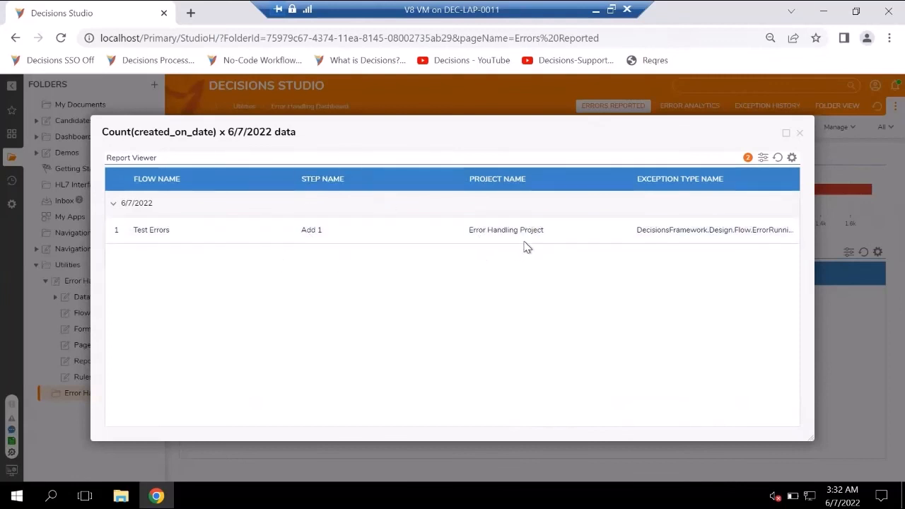
left_click(601, 233)
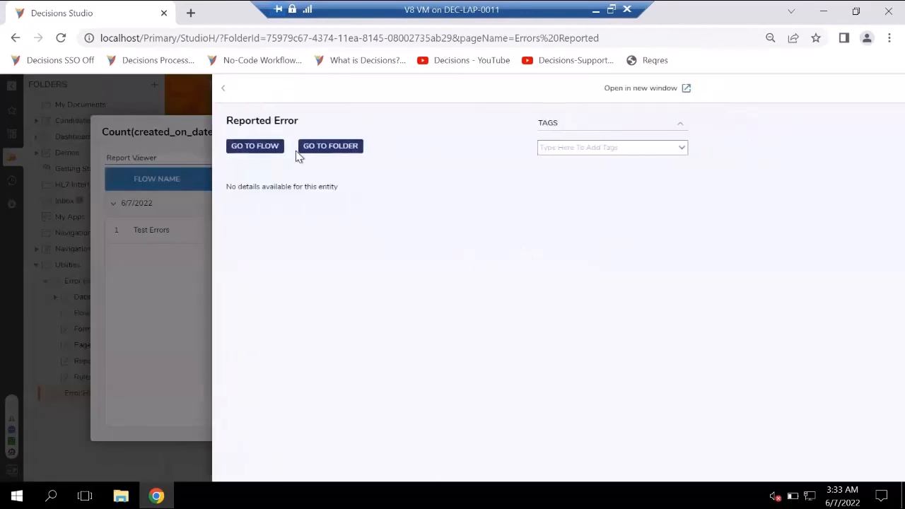
left_click(351, 149)
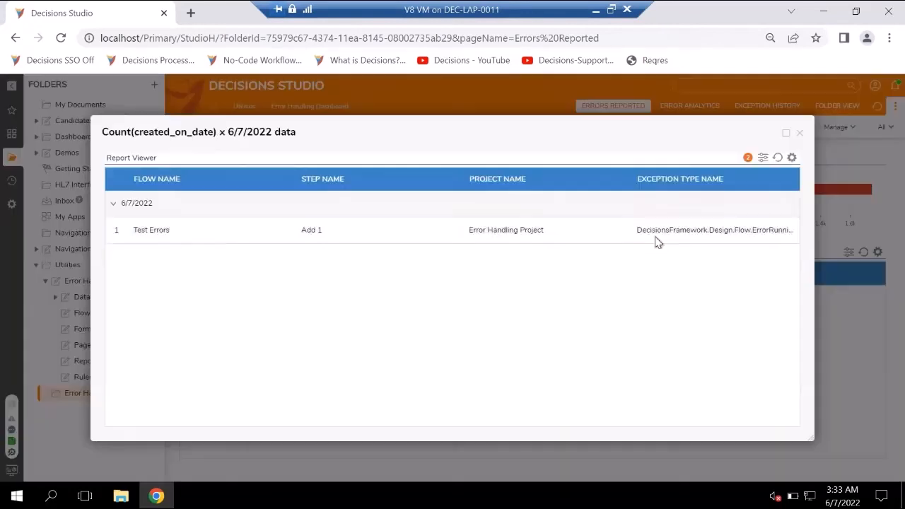
left_click(798, 134)
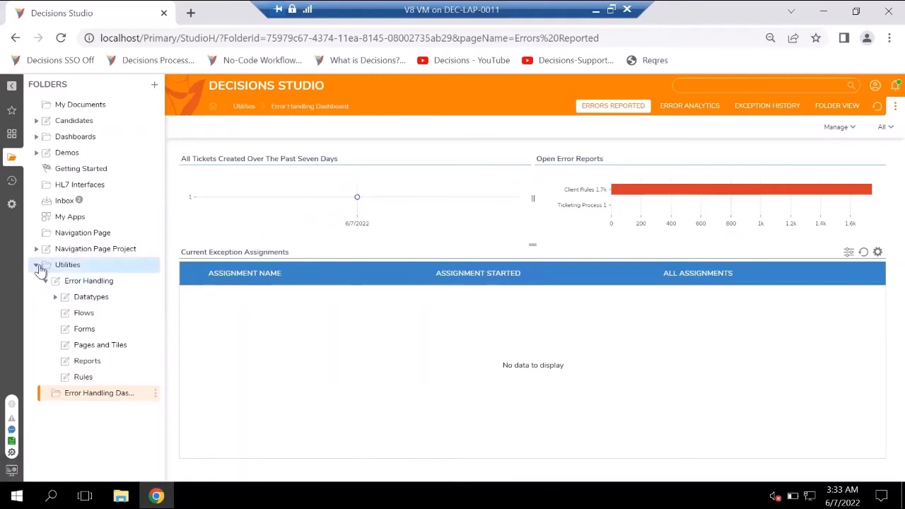
Step: Run the Test Errors flow from the My Apps folder, then review and close the Error Handling form
left_click(99, 222)
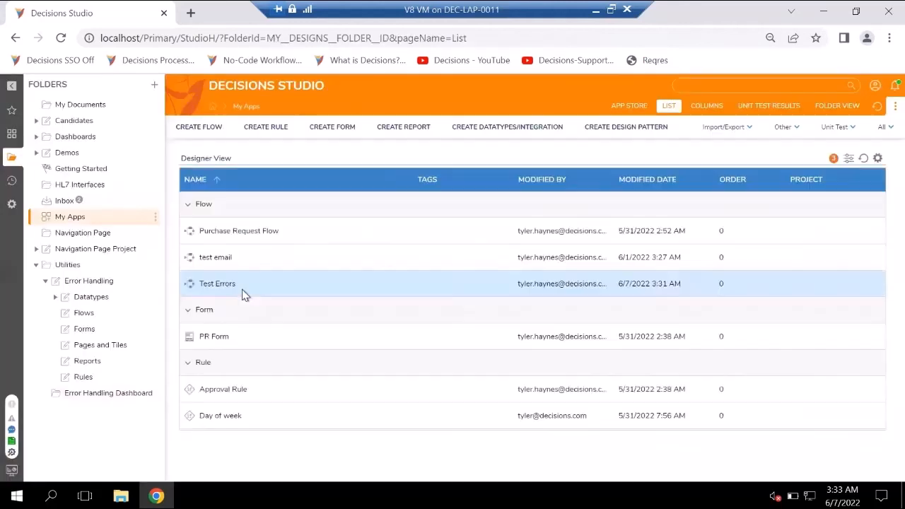
left_click(221, 287)
left_click(276, 221)
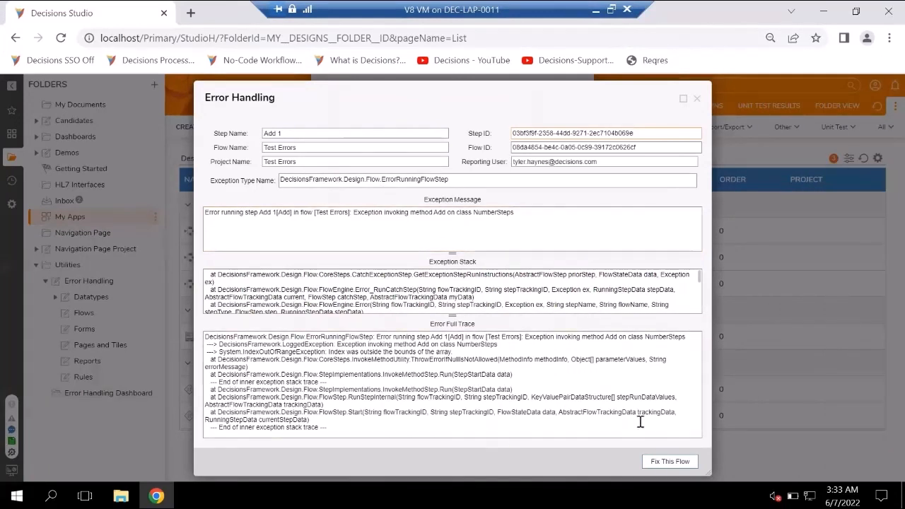
left_click(696, 102)
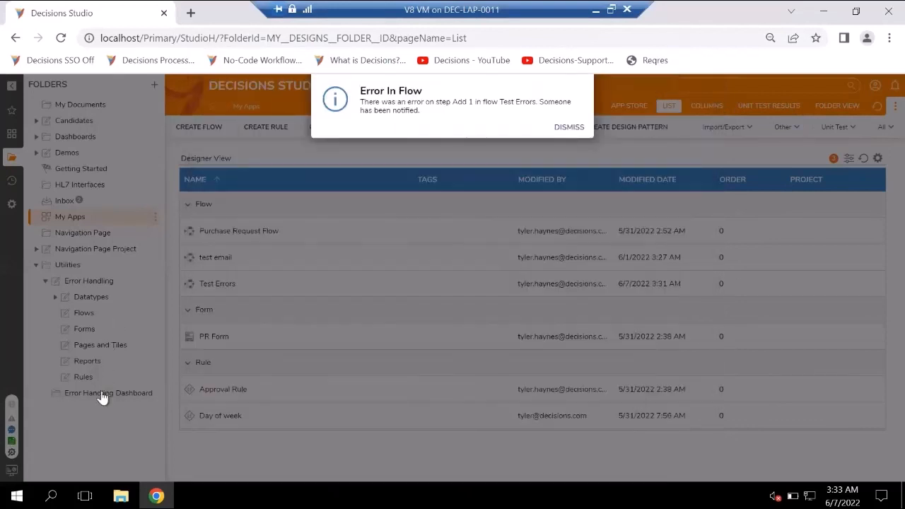
Step: Check the Error Handling Dashboard for the Test Errors assignment and view the 6/7/2022 ticket data
left_click(118, 393)
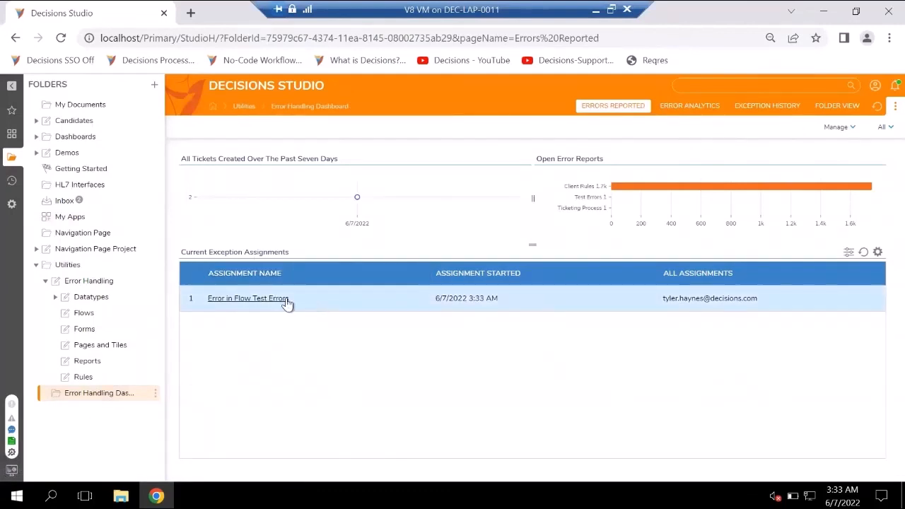
left_click(286, 300)
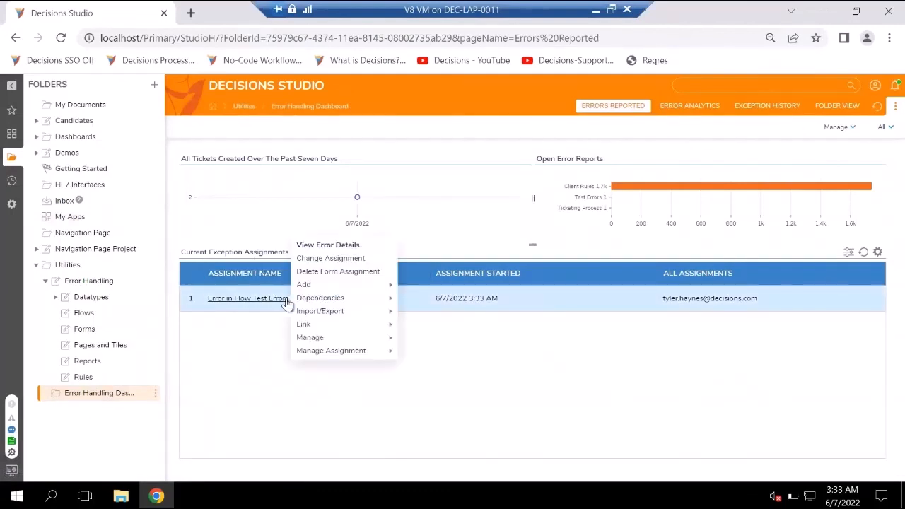
left_click(360, 201)
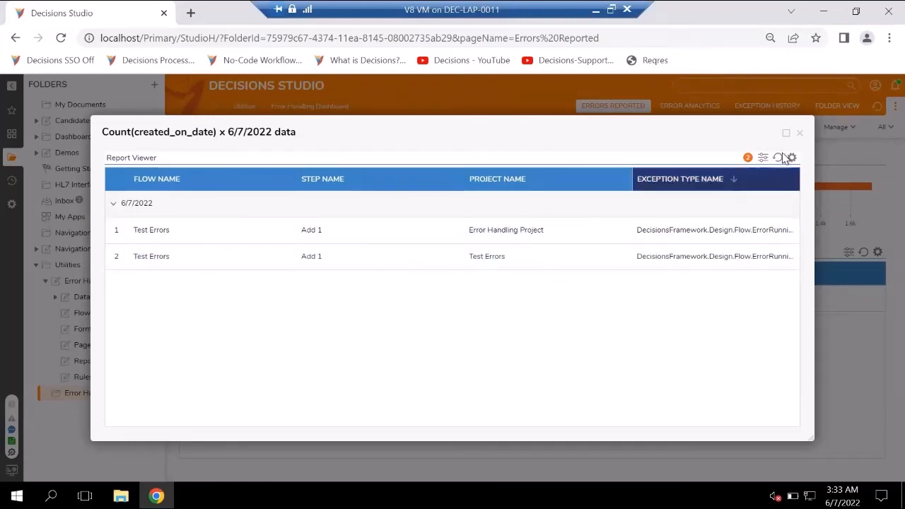
left_click(799, 133)
Step: View the Error in Flow Test Errors assignment from the dashboard's current exception assignments, then close its form
right_click(275, 304)
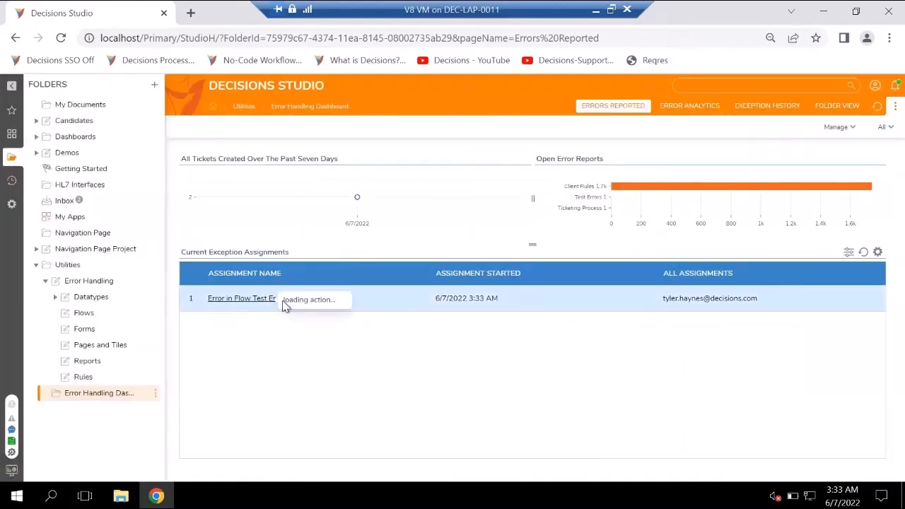
left_click(297, 246)
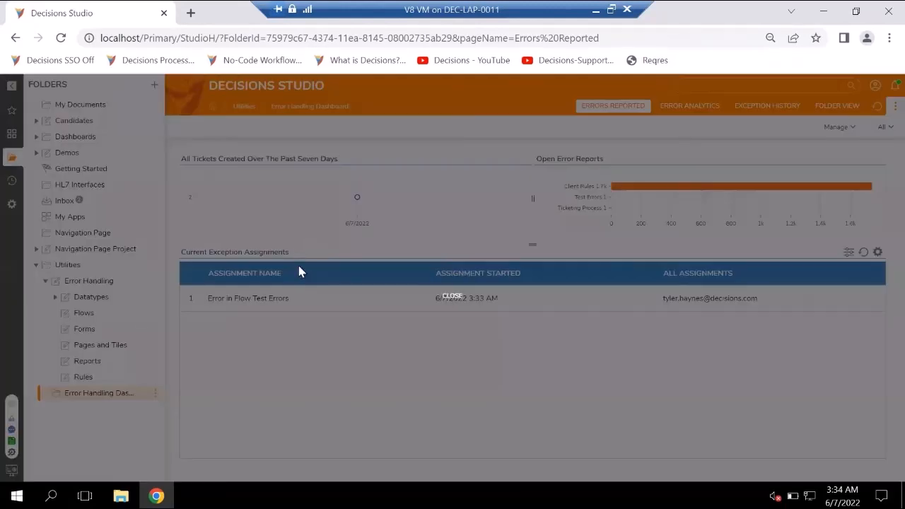
left_click(696, 100)
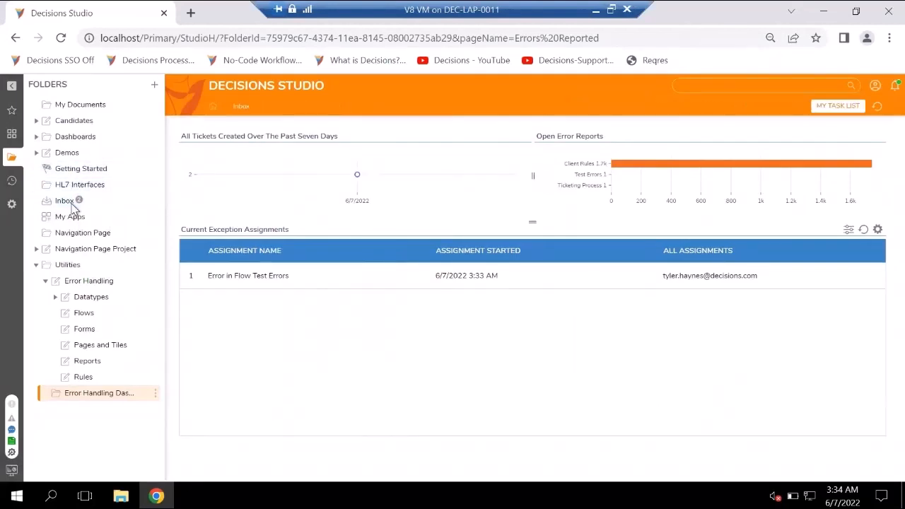
Step: Open the Error in Flow Test Errors assignment from the Inbox and choose to fix this flow
left_click(71, 204)
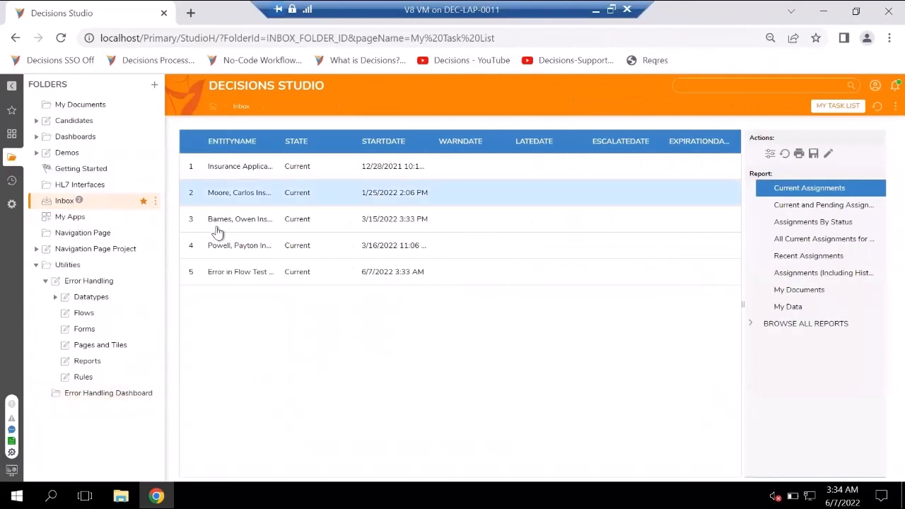
left_click(224, 277)
left_click(258, 221)
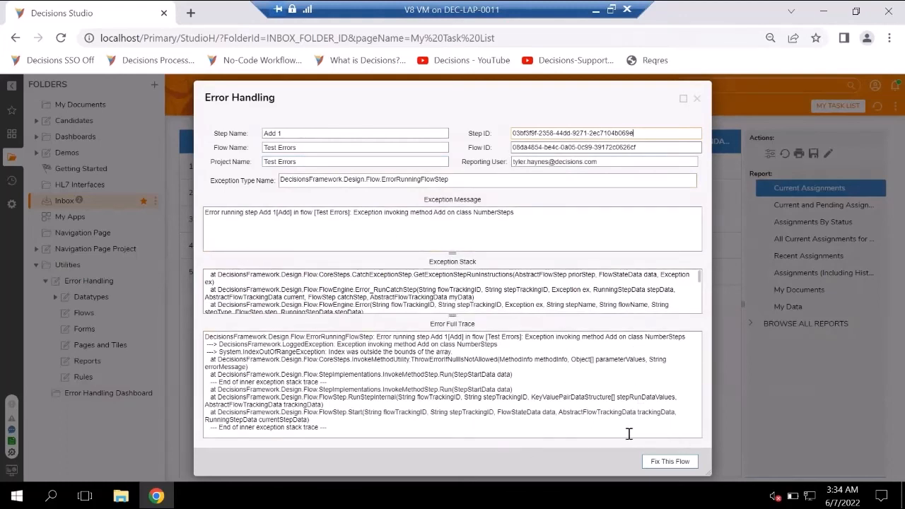
left_click(668, 463)
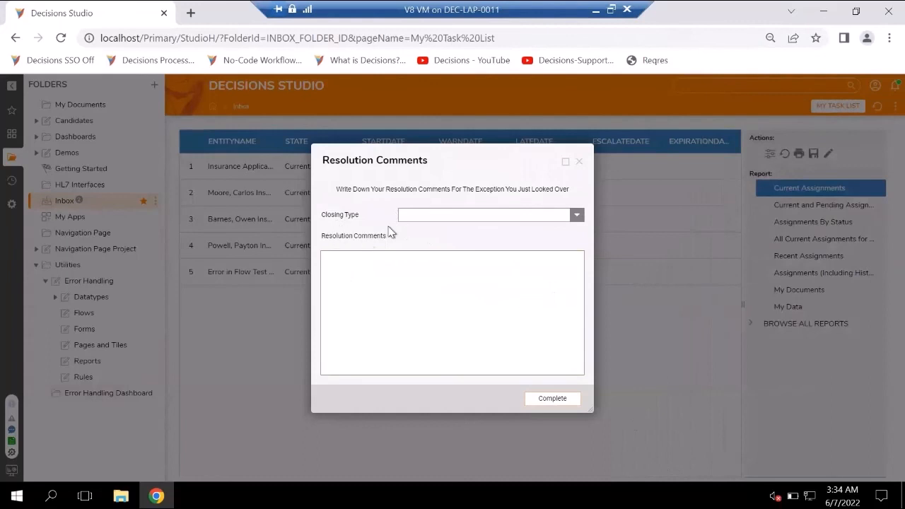
Step: Complete the resolution with closing type Fixed and a comment attributing the error to no inputs
left_click(577, 216)
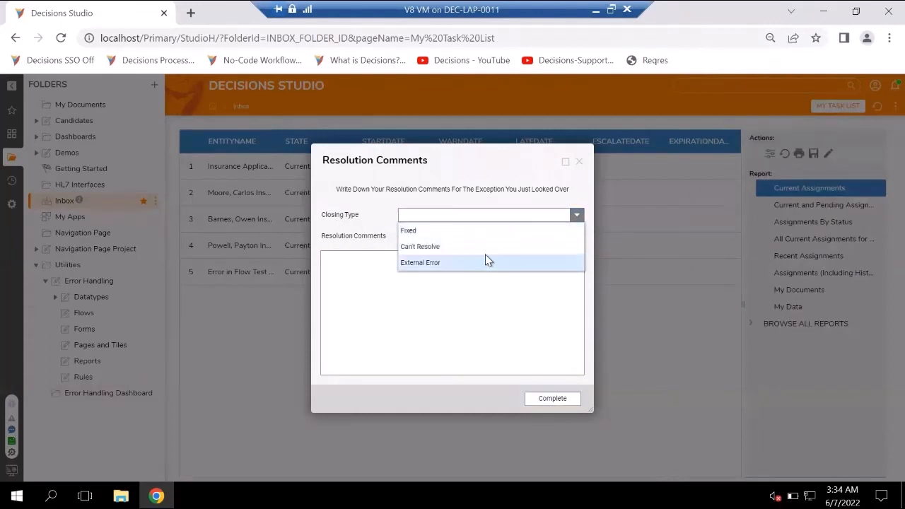
left_click(453, 231)
left_click(416, 290)
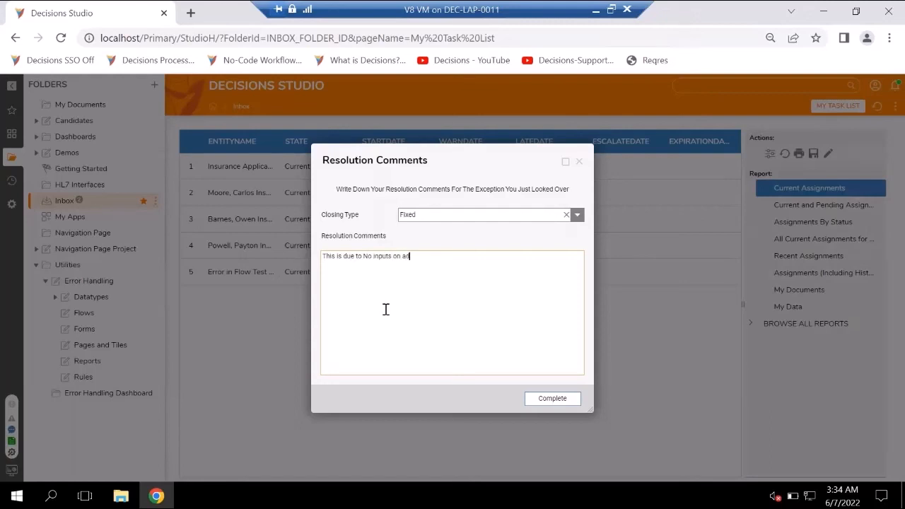
left_click(550, 398)
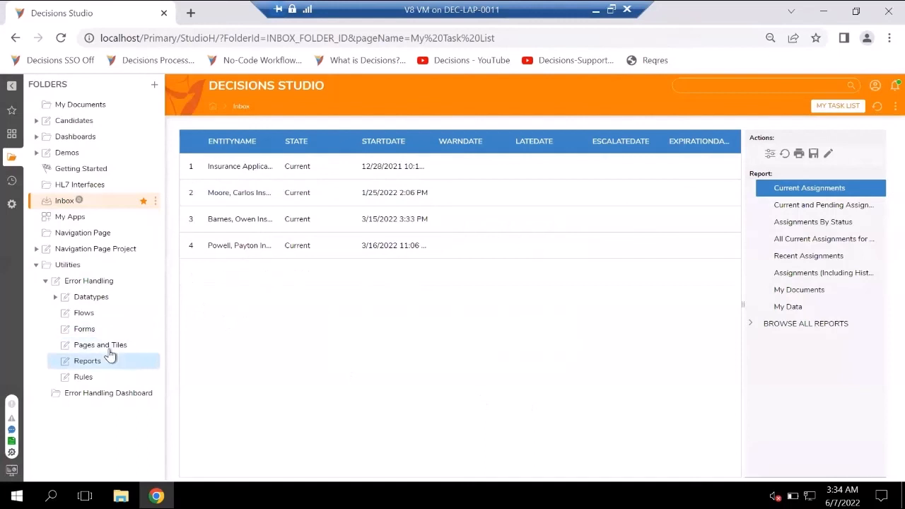
Step: Check the Error Handling Dashboard for open assignments and view the 6/7/2022 ticket data, then close it
left_click(103, 398)
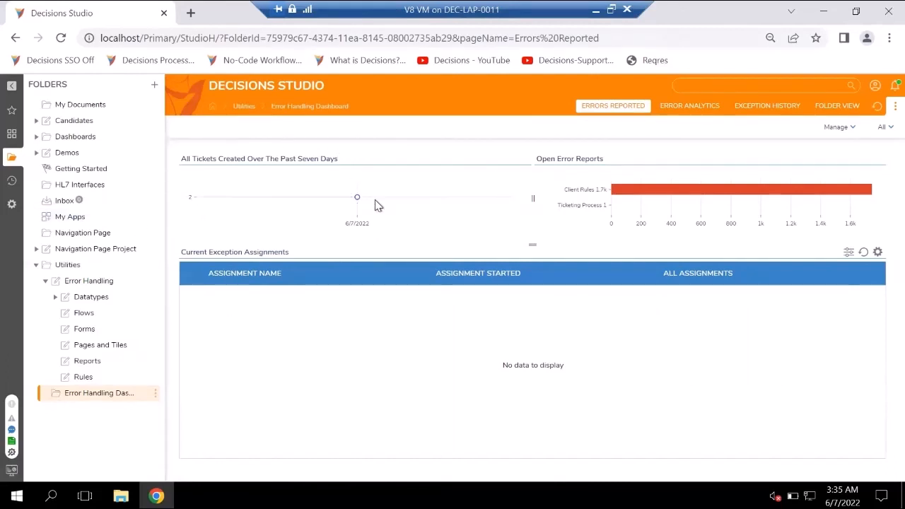
mouse_move(365, 203)
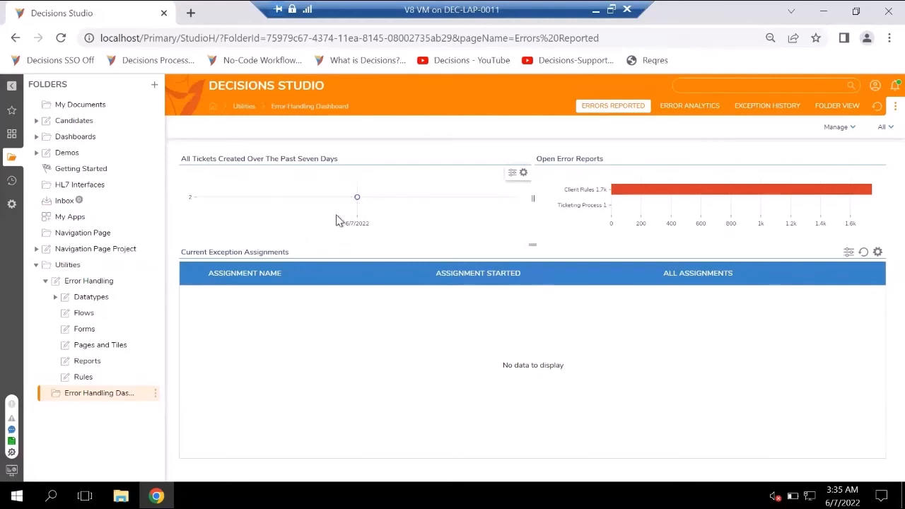
left_click(357, 198)
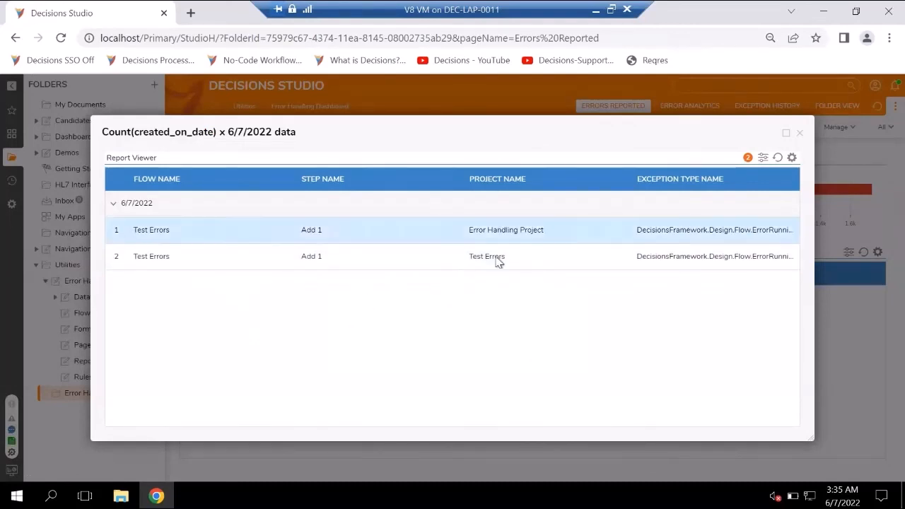
left_click(800, 134)
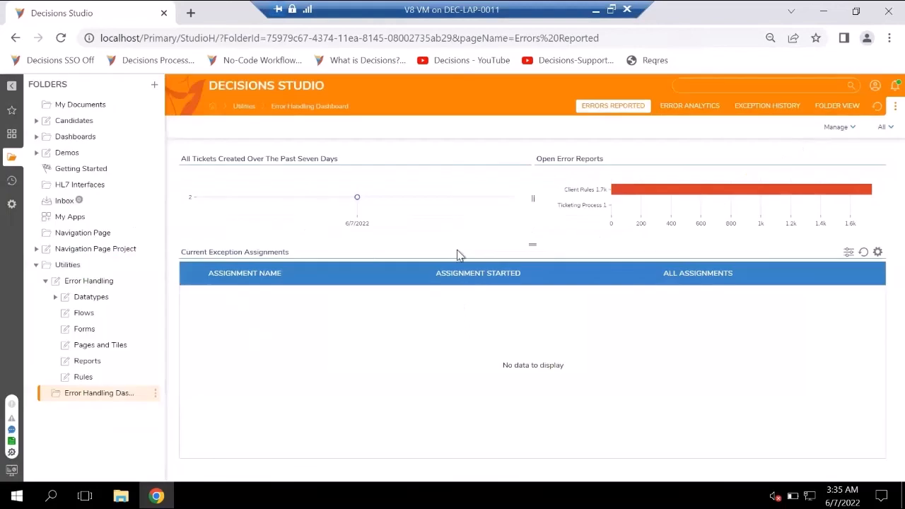
Step: Open the server logs in the Logging folder of the System Tools and examine the Test Errors entries
left_click(12, 207)
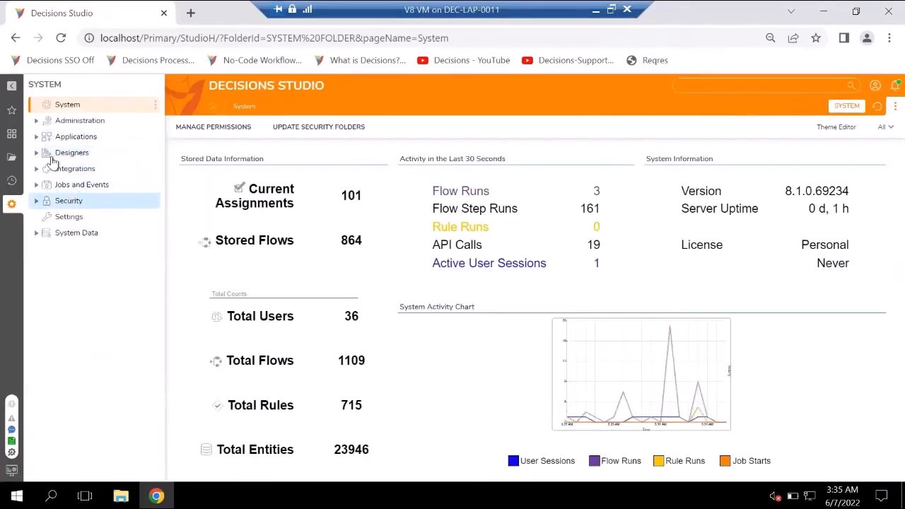
left_click(36, 121)
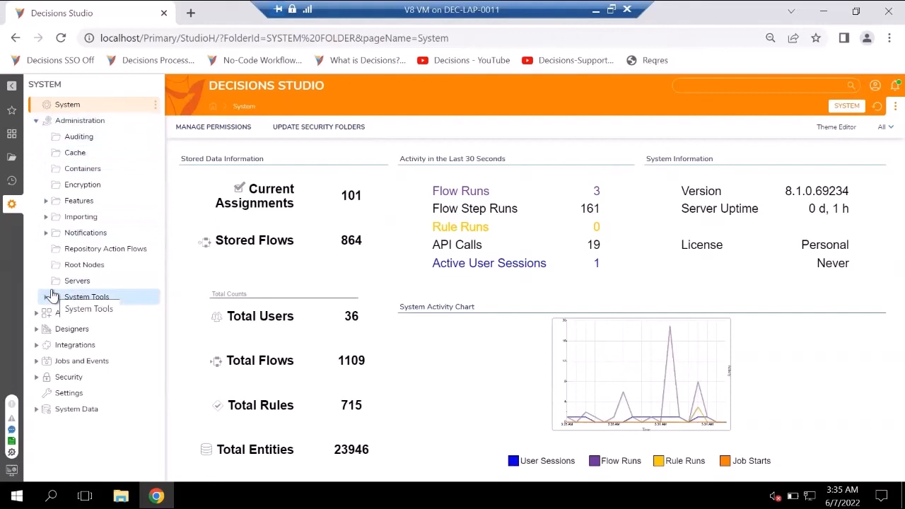
left_click(46, 232)
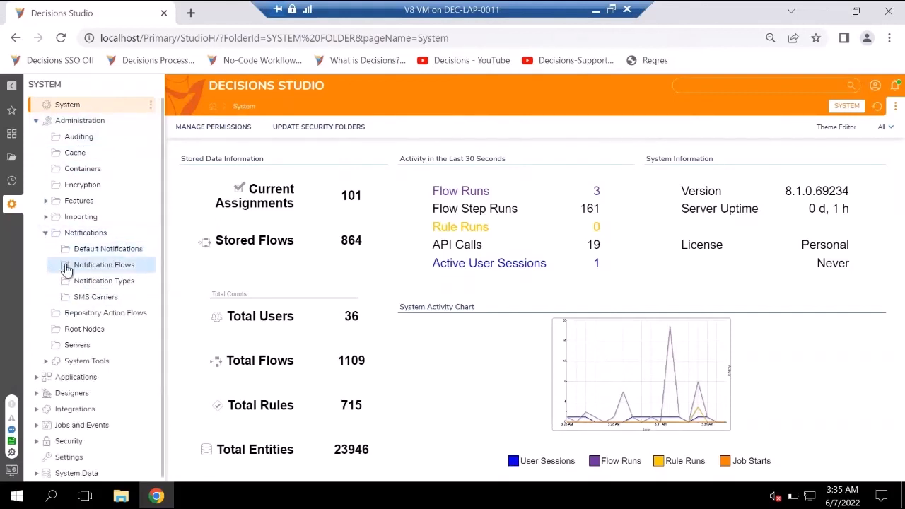
left_click(45, 361)
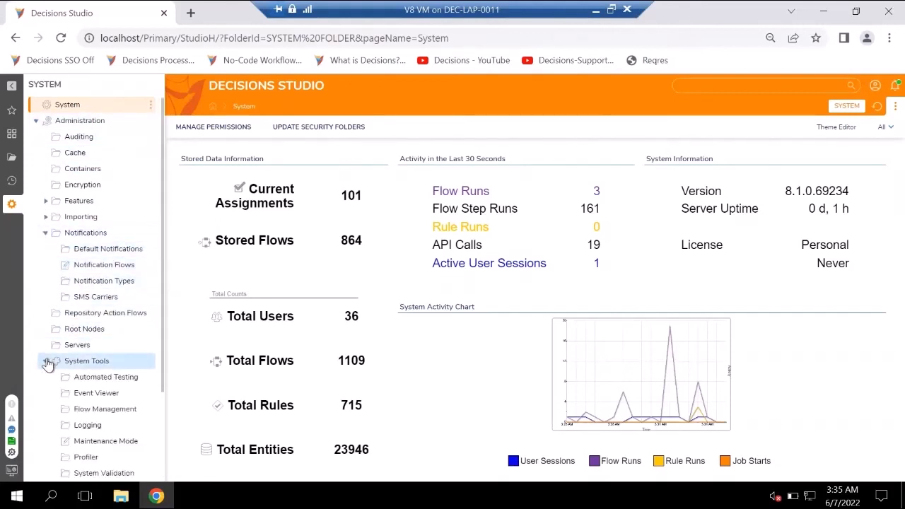
scroll(63, 368, "down", 1)
left_click(117, 355)
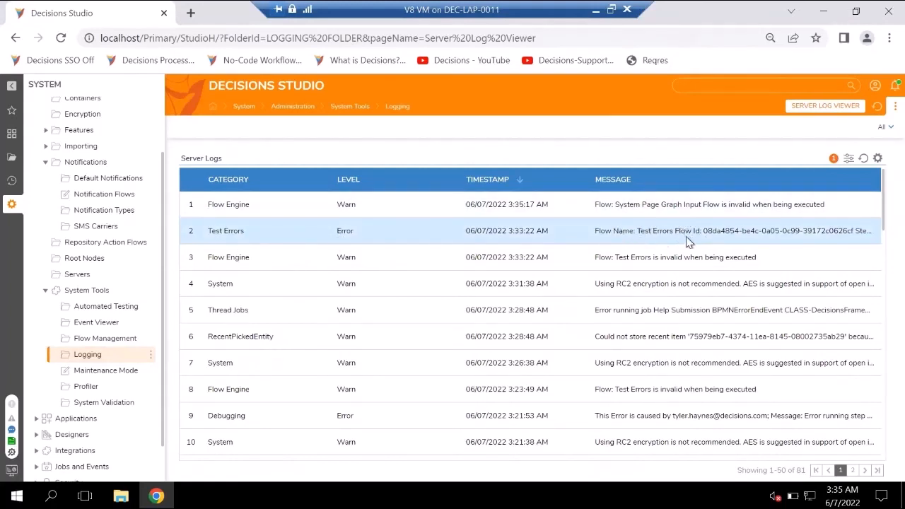
left_click(347, 260)
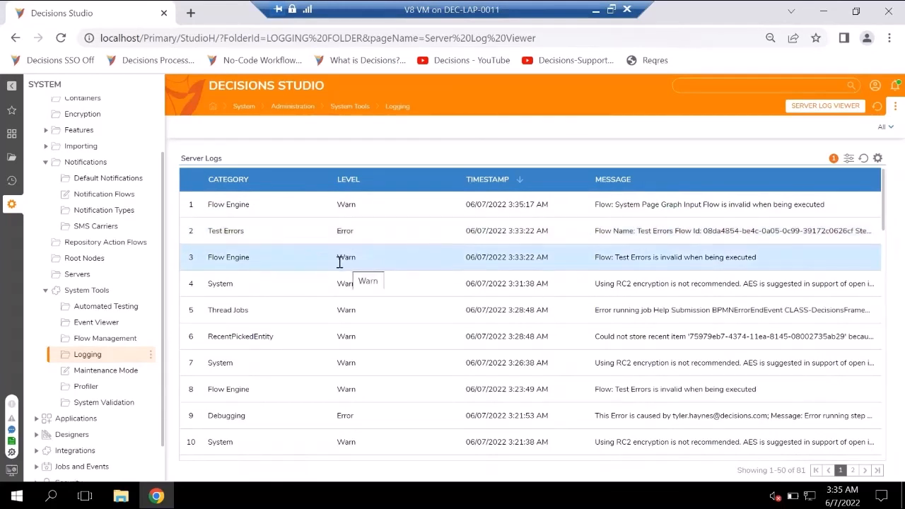